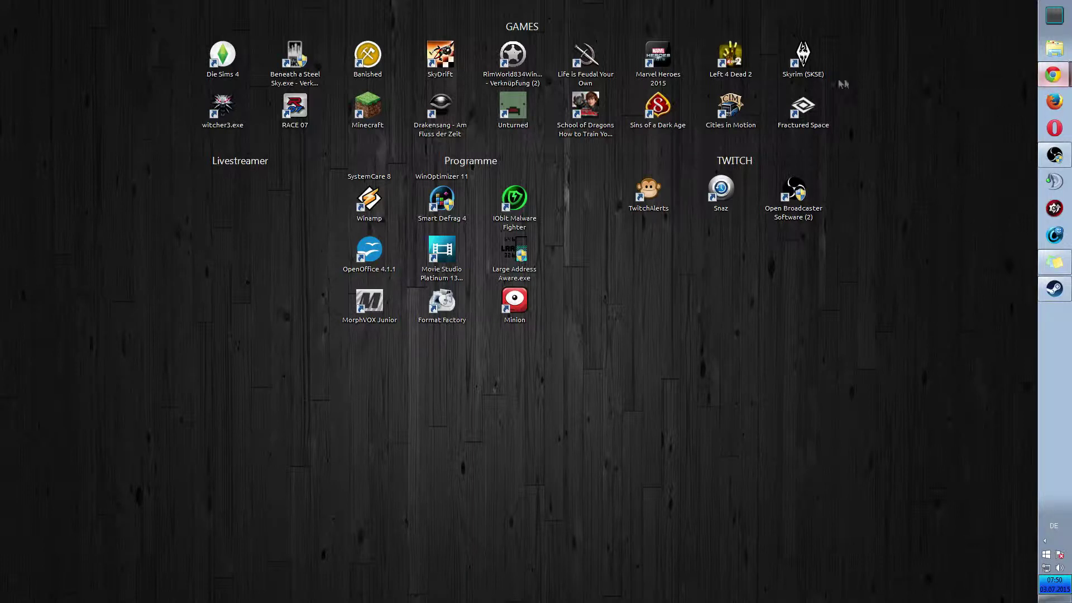
Step: Switch to the Chrome browser and download VLC 2.2.1 for Windows from the videolan.org page
key(alt+Tab)
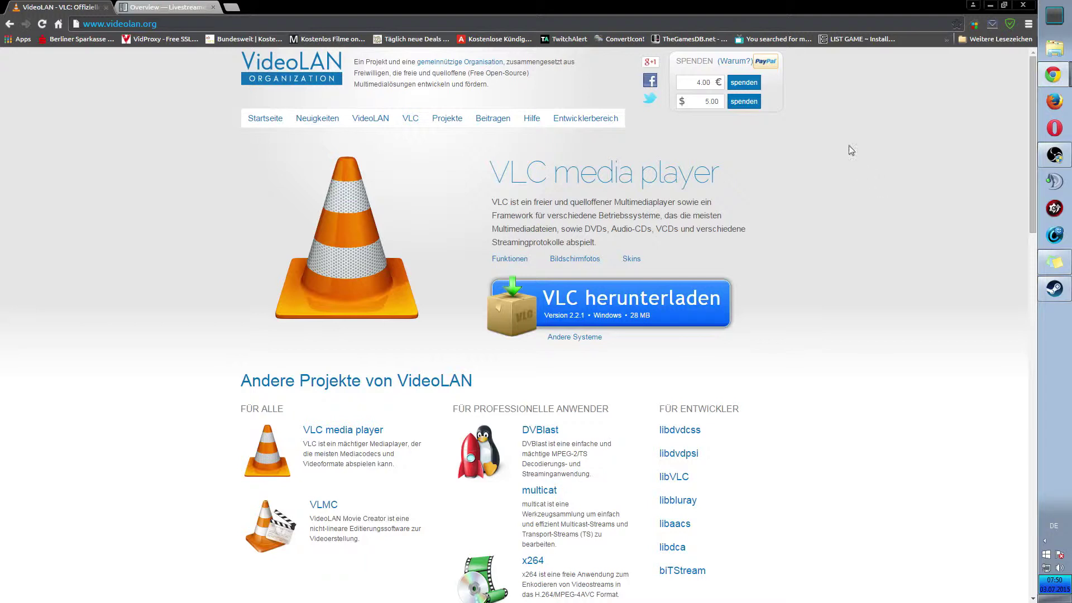
drag(84, 24, 170, 22)
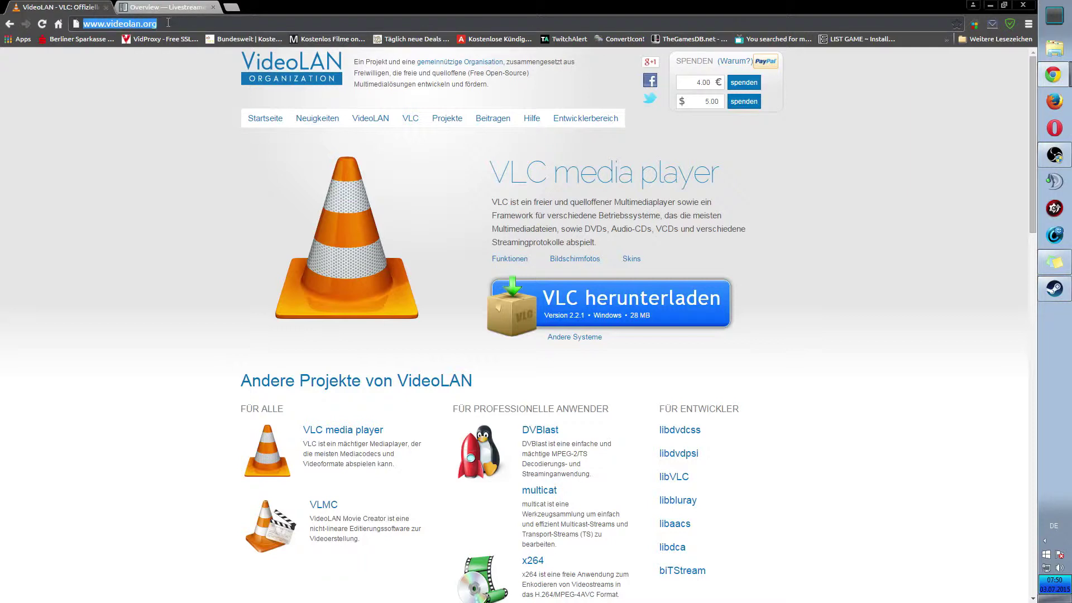
click(168, 22)
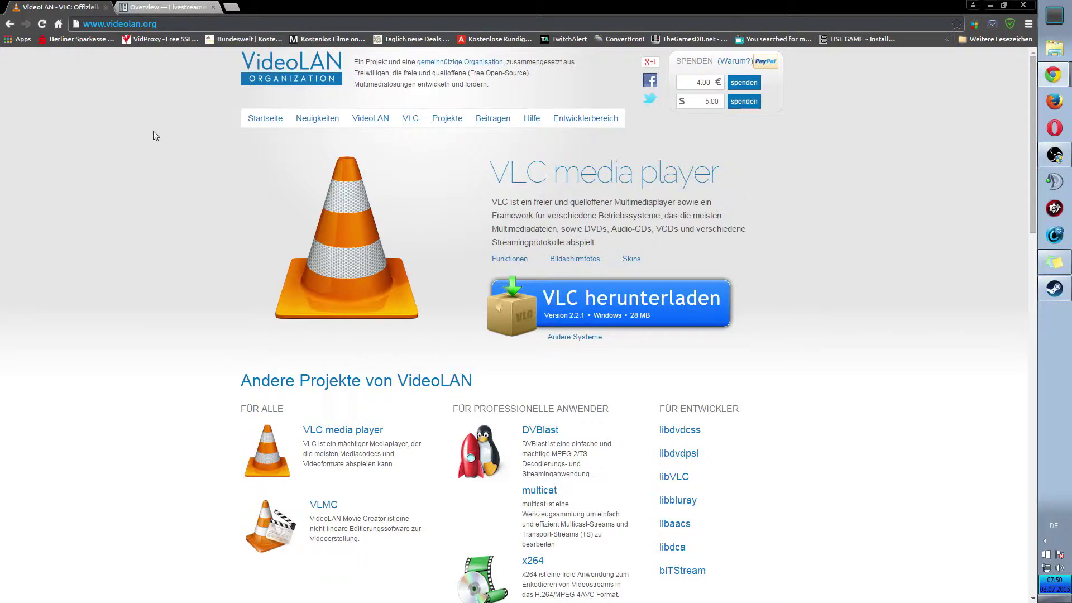
click(567, 315)
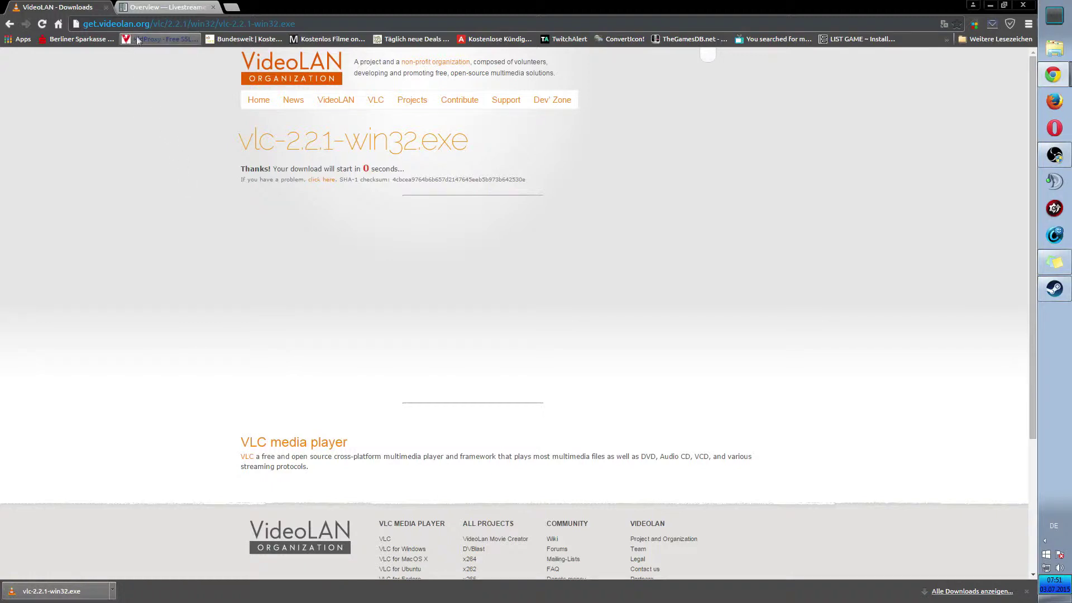
Step: Load livestreamer.io, open its installation documentation and download the Livestreamer installer from the Windows binaries section
click(158, 7)
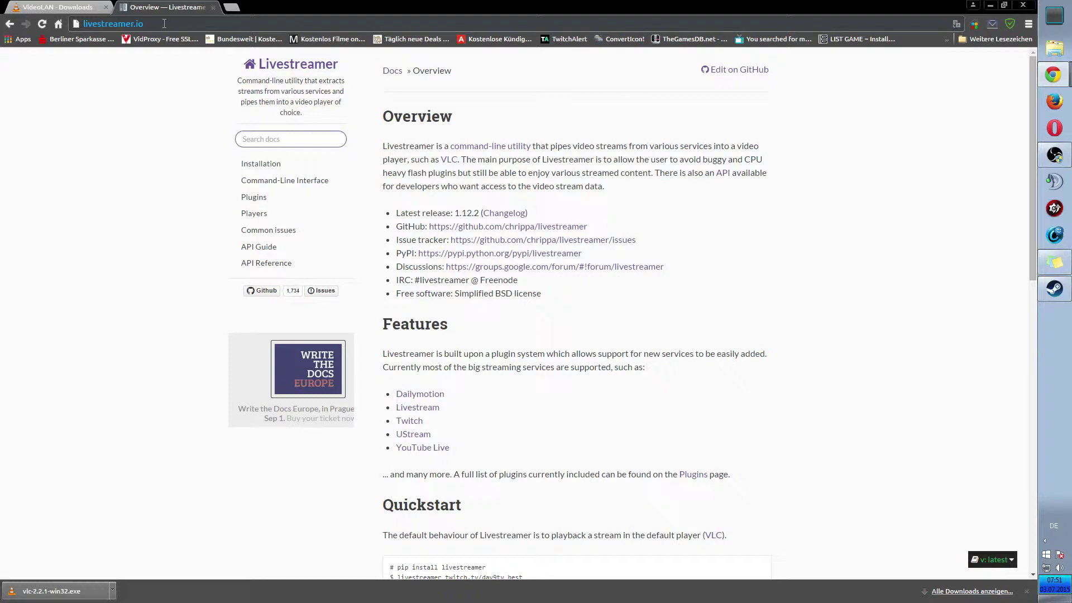
key(Return)
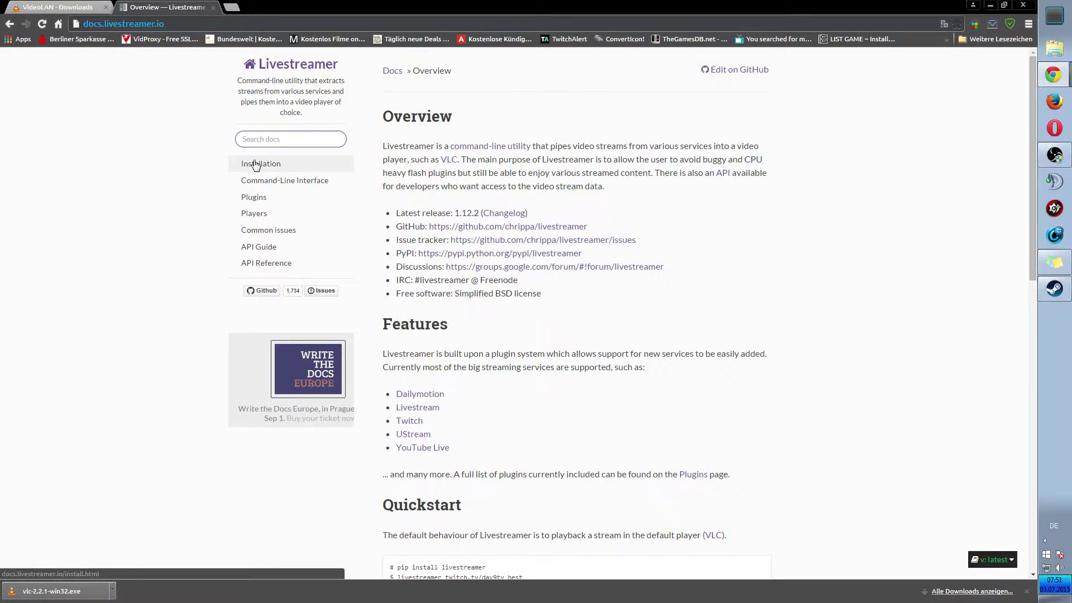
click(255, 165)
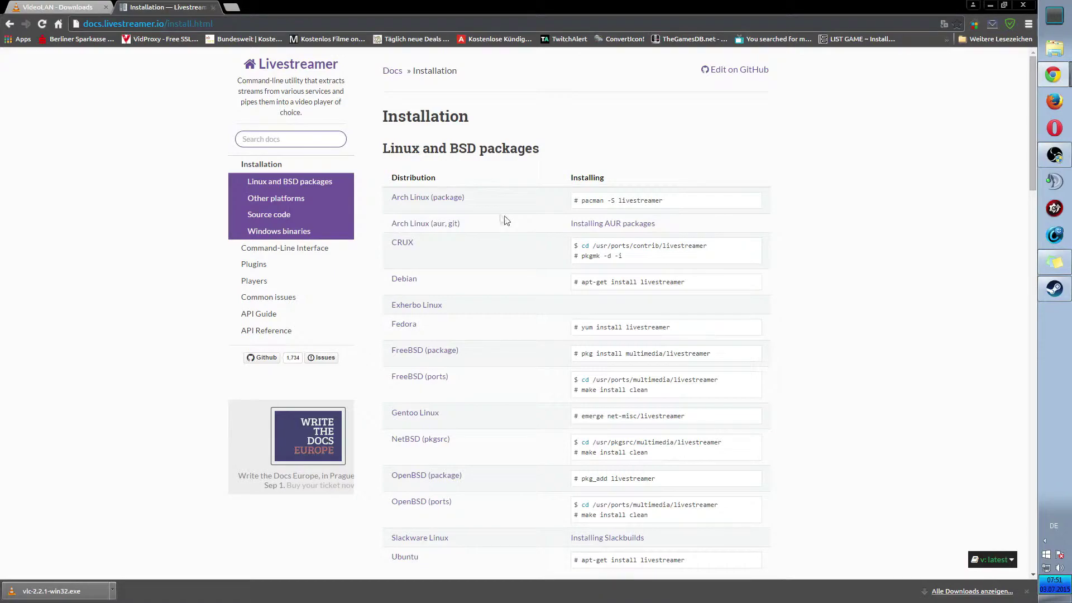
scroll(514, 202, down, 10)
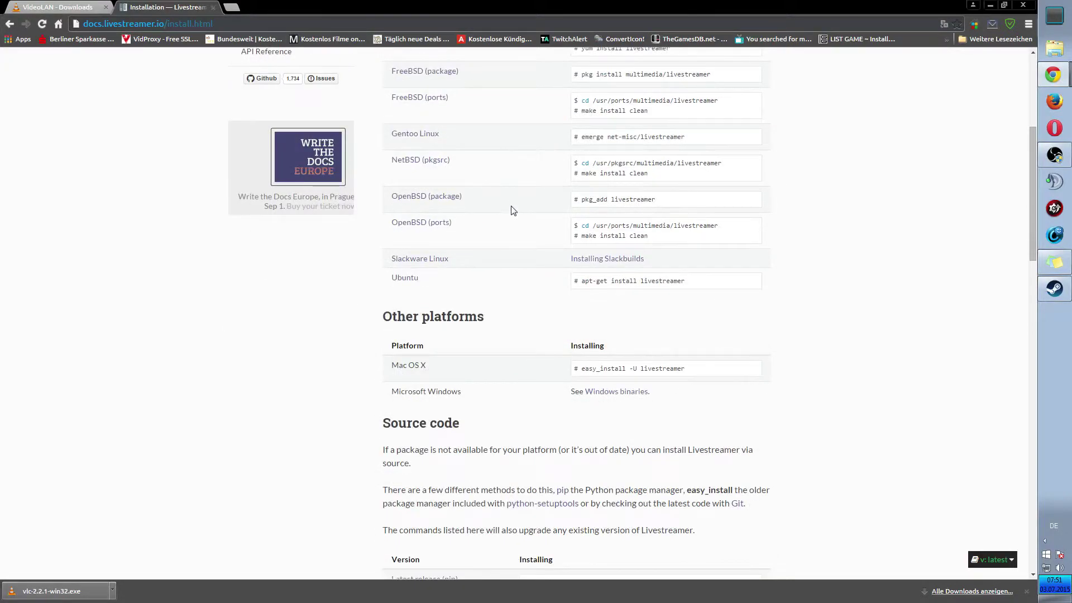
scroll(514, 217, down, 13)
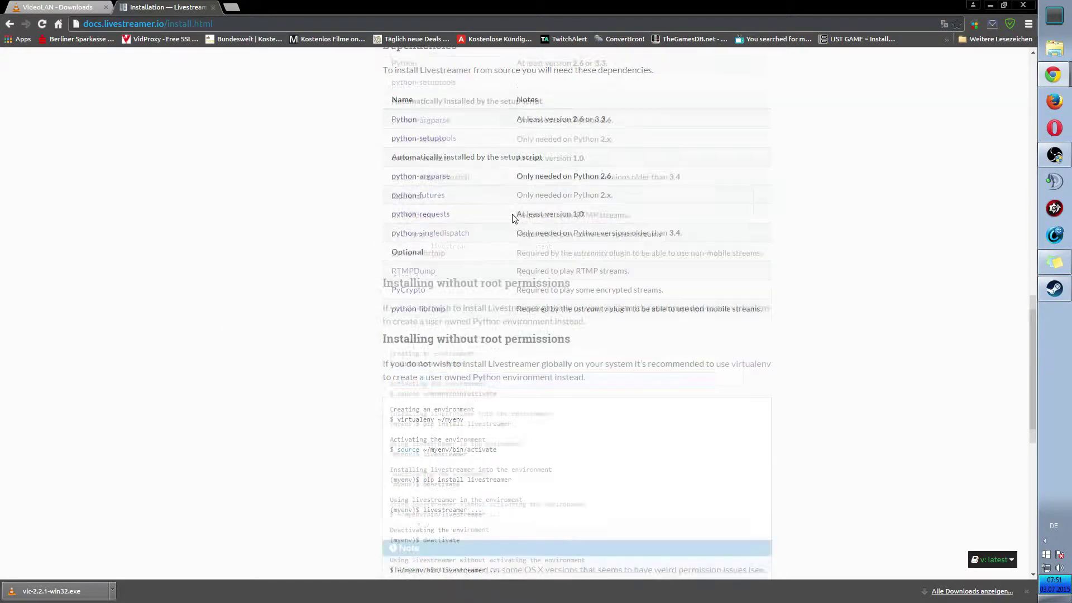
scroll(512, 213, down, 3)
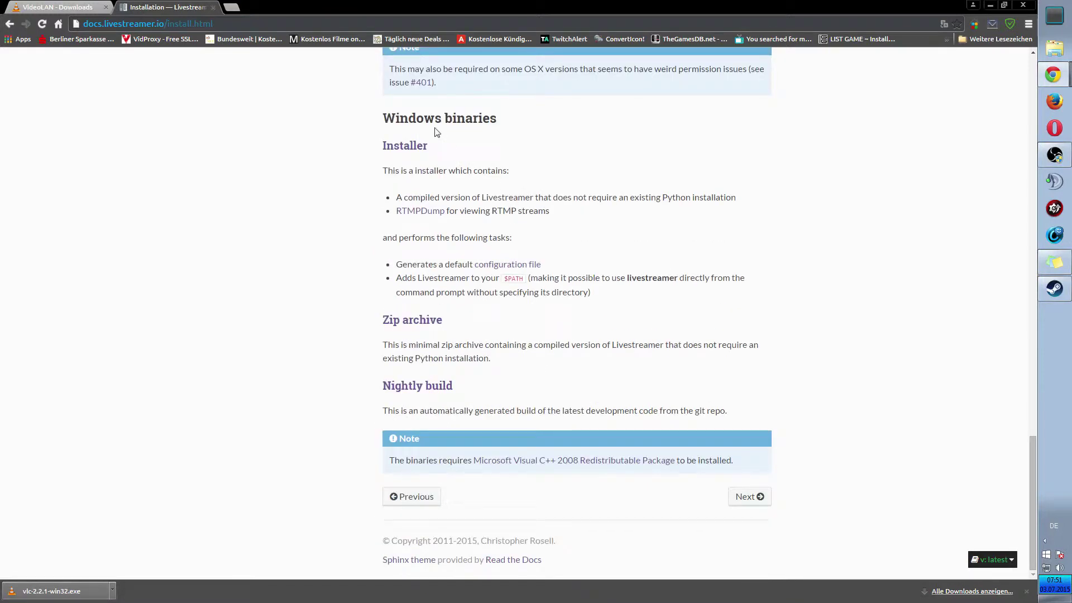
click(398, 154)
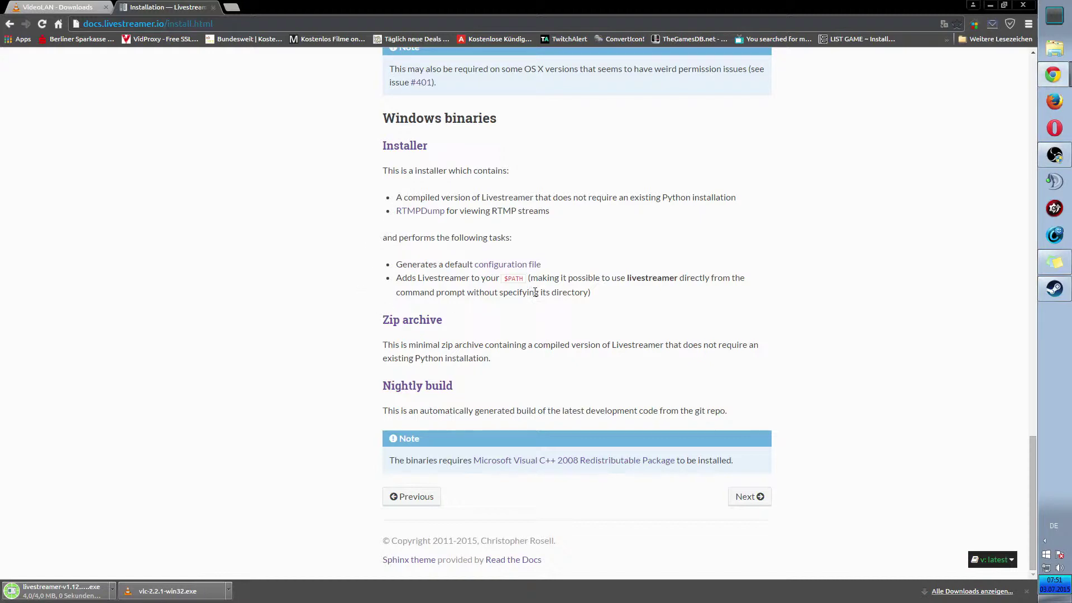
scroll(523, 282, up, 14)
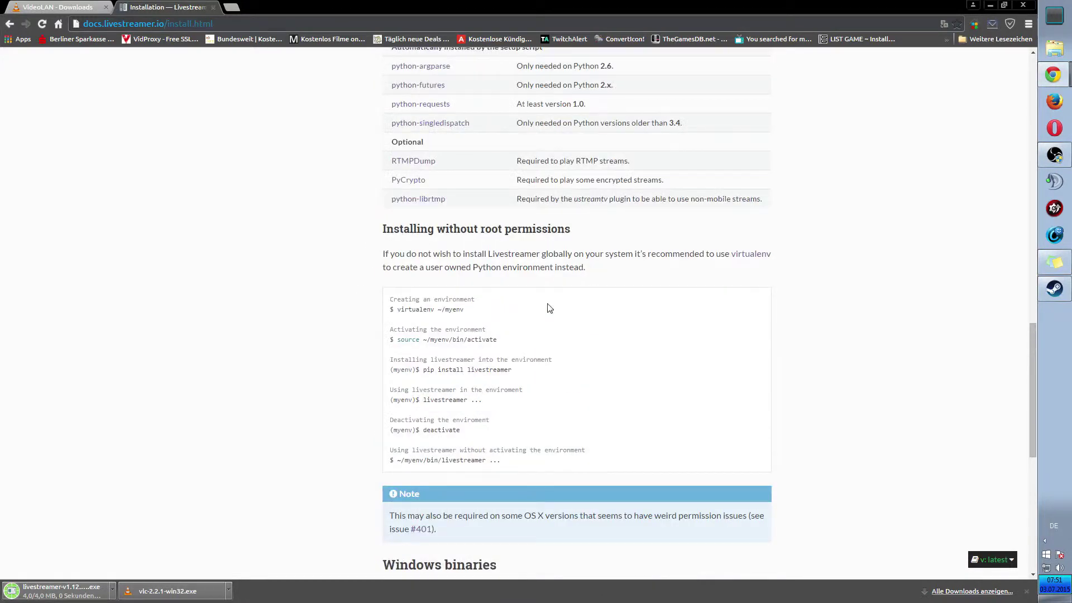
scroll(550, 312, up, 10)
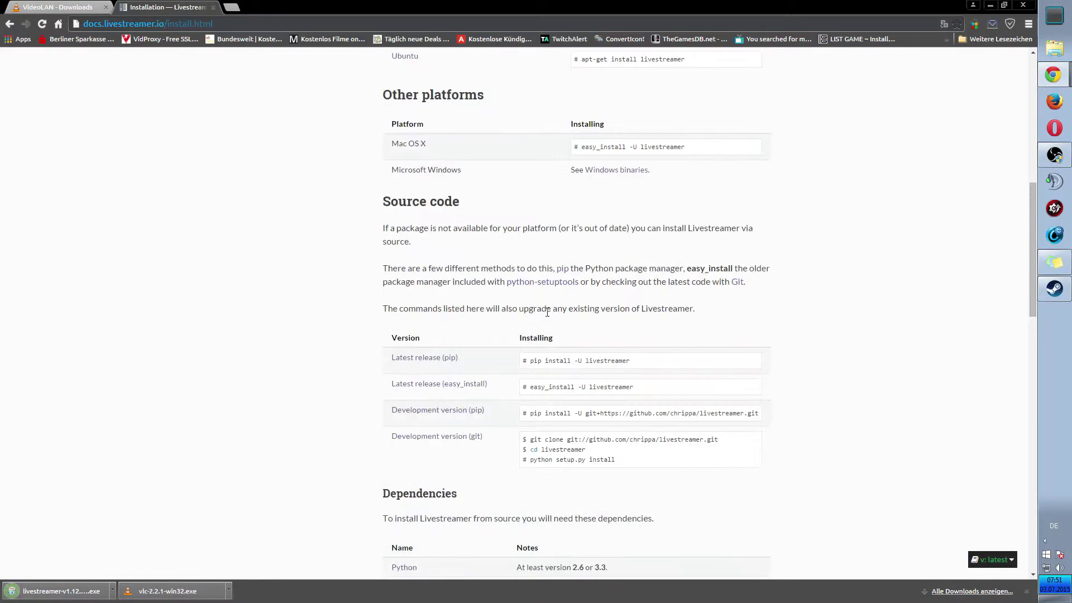
scroll(548, 315, down, 1)
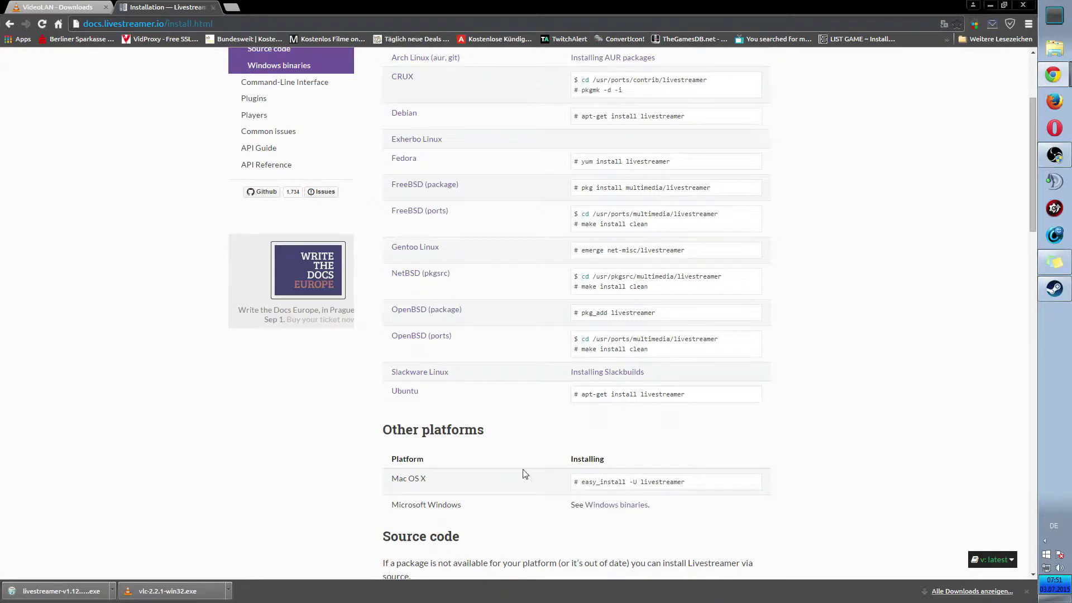
scroll(523, 474, up, 3)
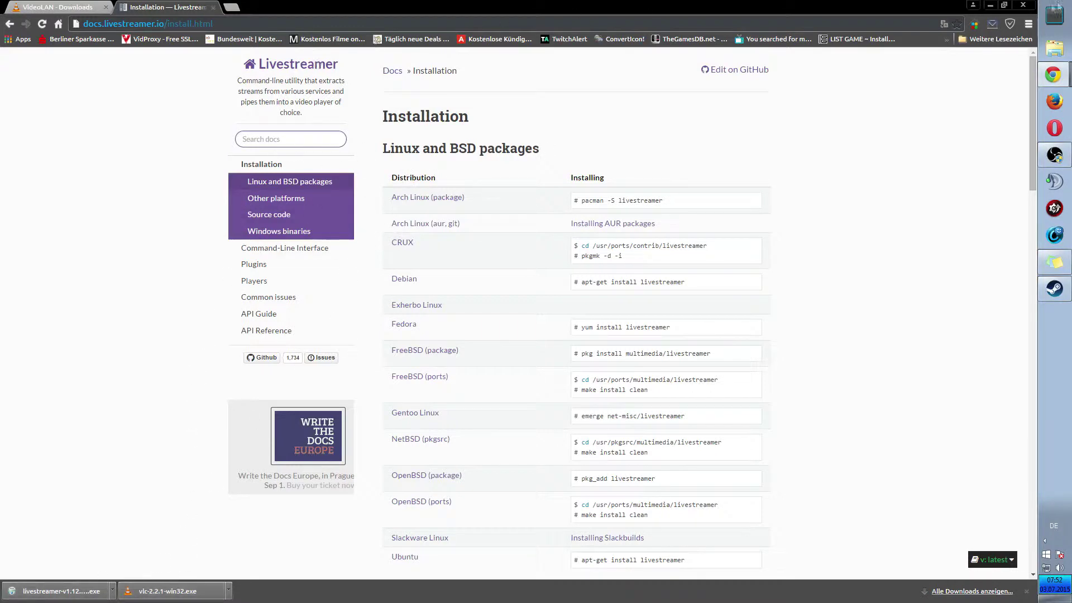
Step: Switch to Windows Explorer and open the "Livetreamer Downloads" folder in the Dokumente library
click(1055, 49)
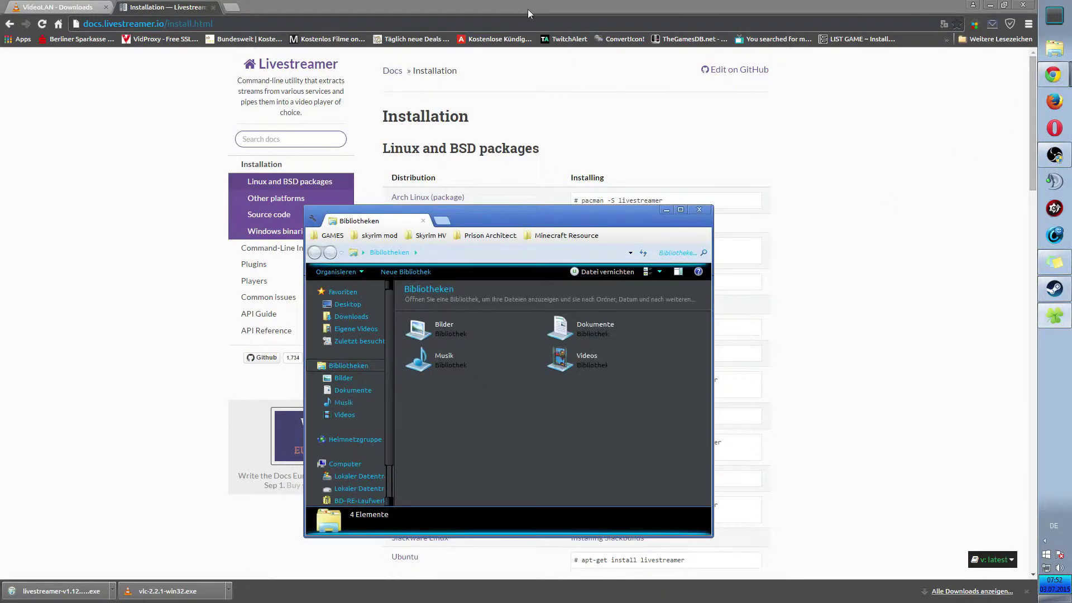
key(super+Up)
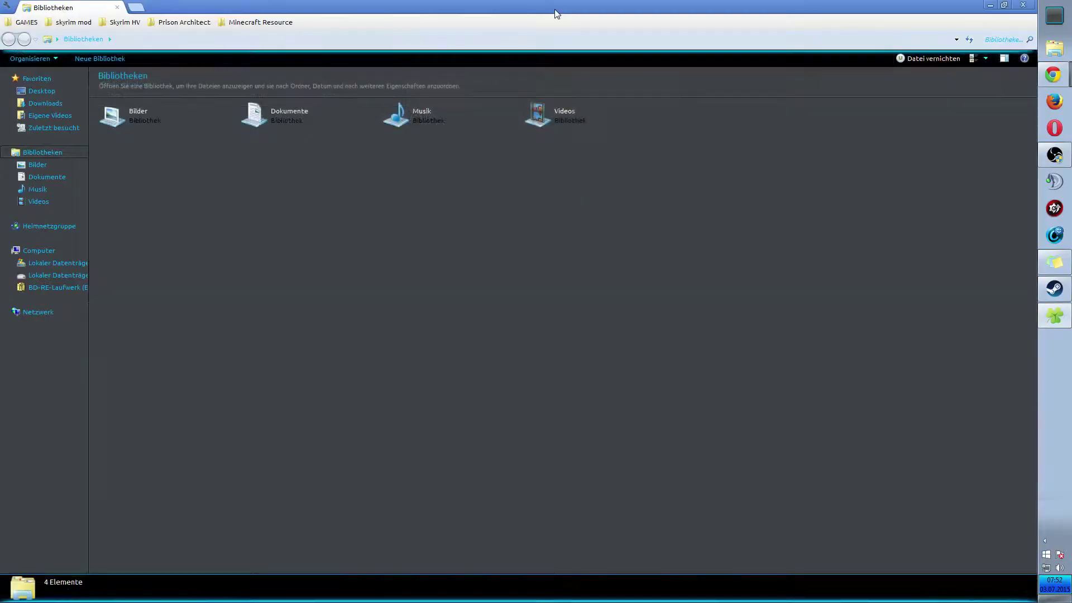
drag(446, 7, 452, 78)
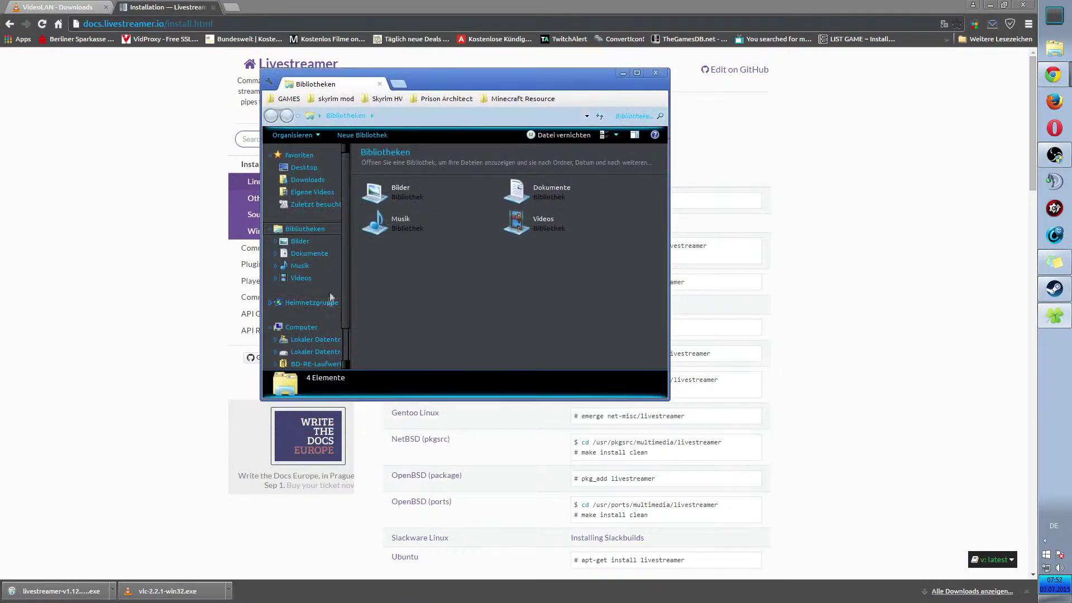
scroll(347, 300, down, 1)
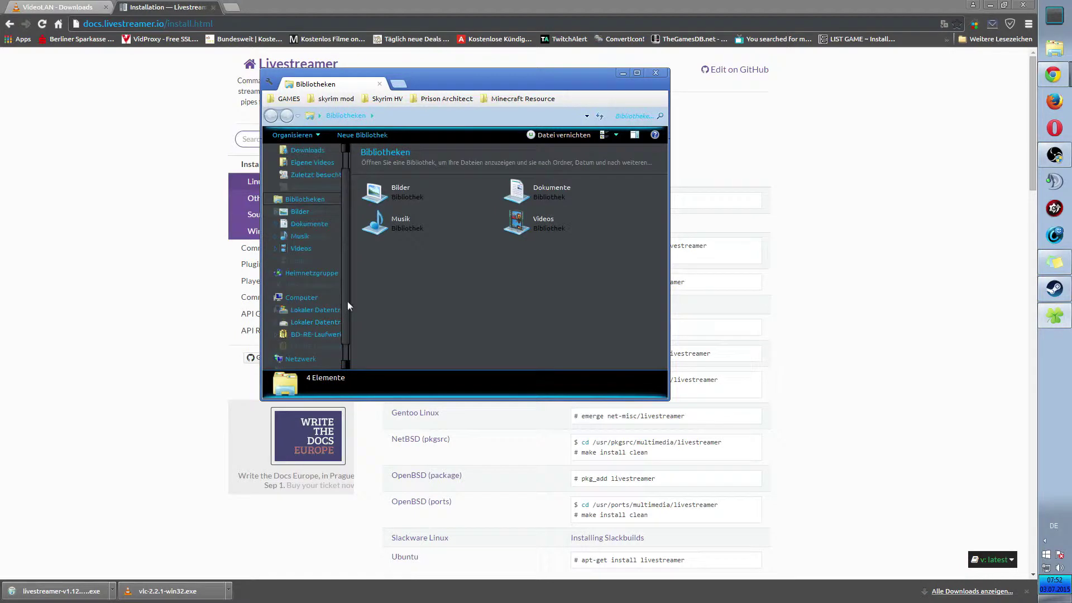
click(312, 311)
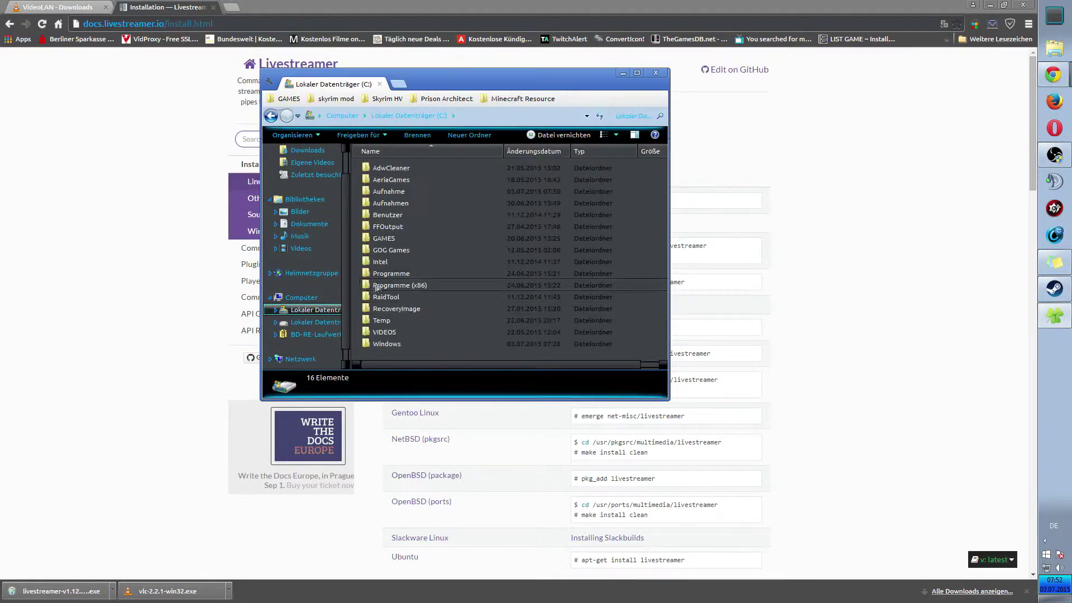
click(308, 223)
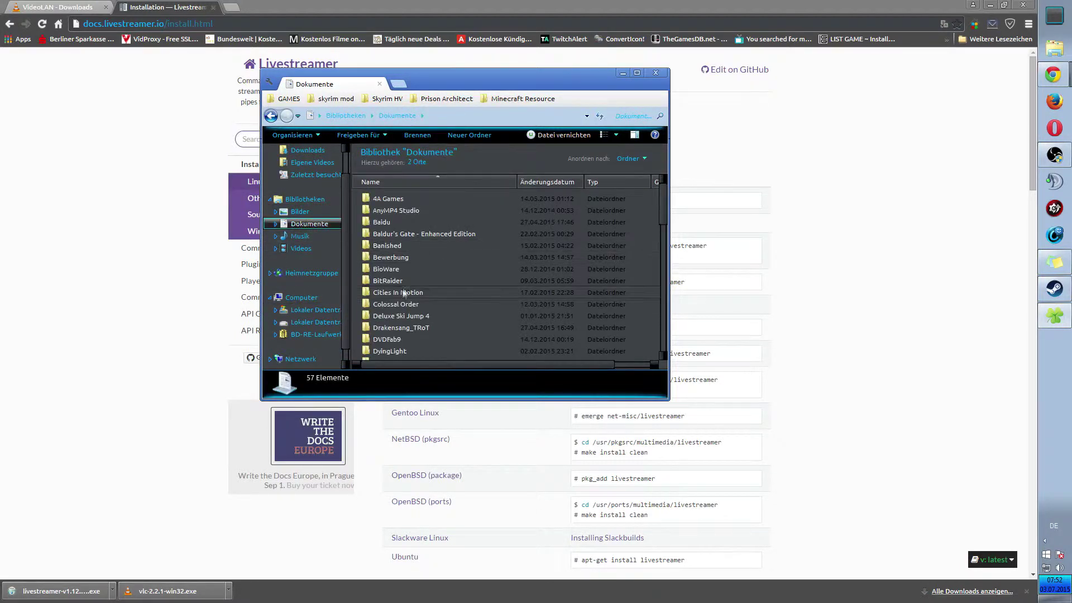
click(412, 315)
scroll(424, 313, down, 2)
scroll(424, 310, down, 2)
double_click(407, 330)
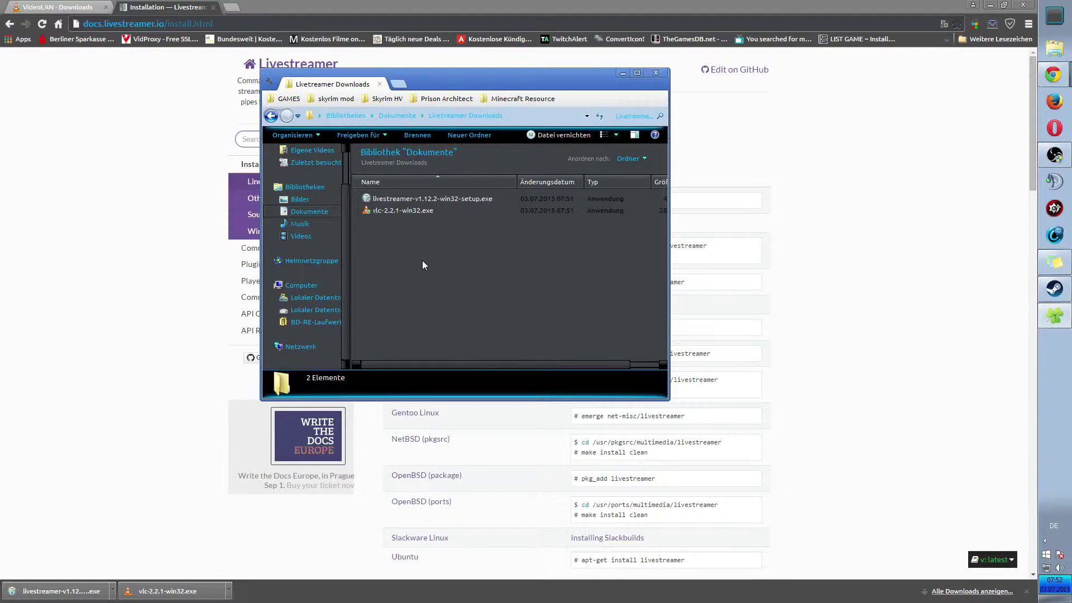
Step: Run vlc-2.2.1-win32.exe and complete the VLC setup with the option to add, remove or install components
click(383, 211)
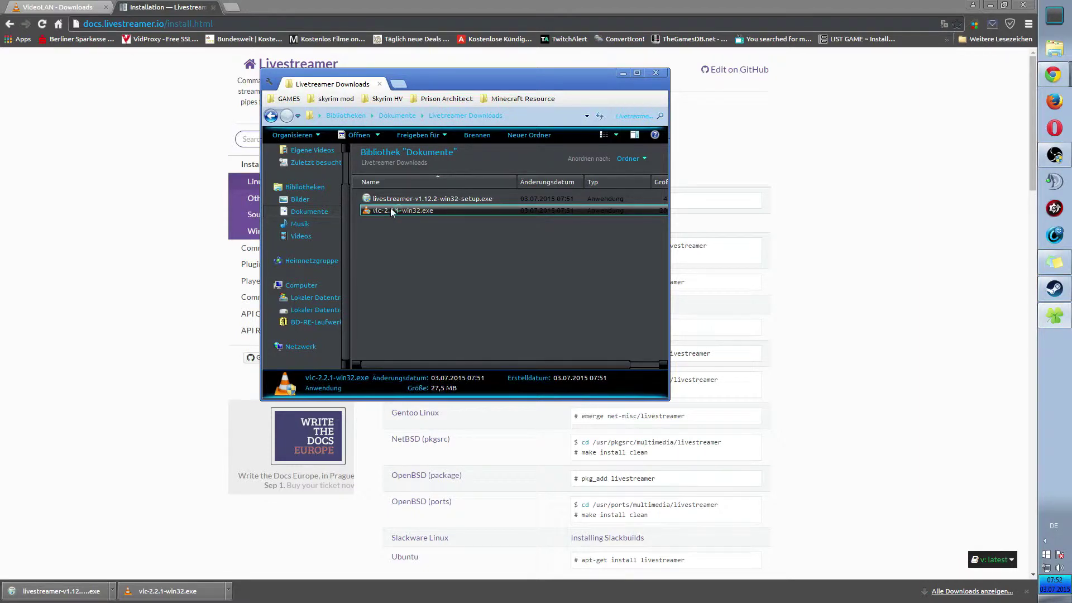
double_click(391, 211)
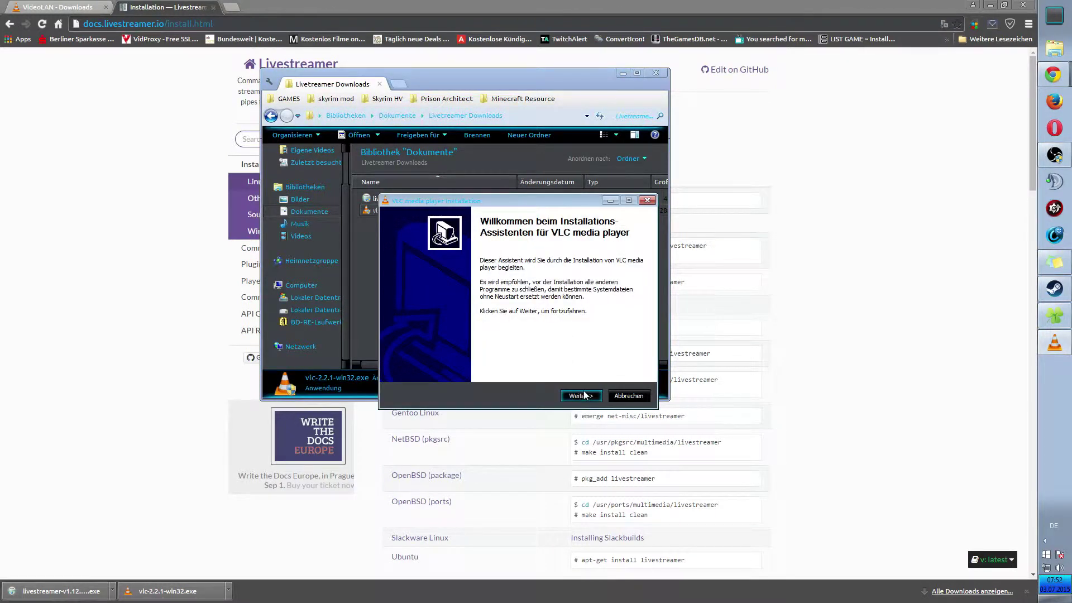
click(584, 396)
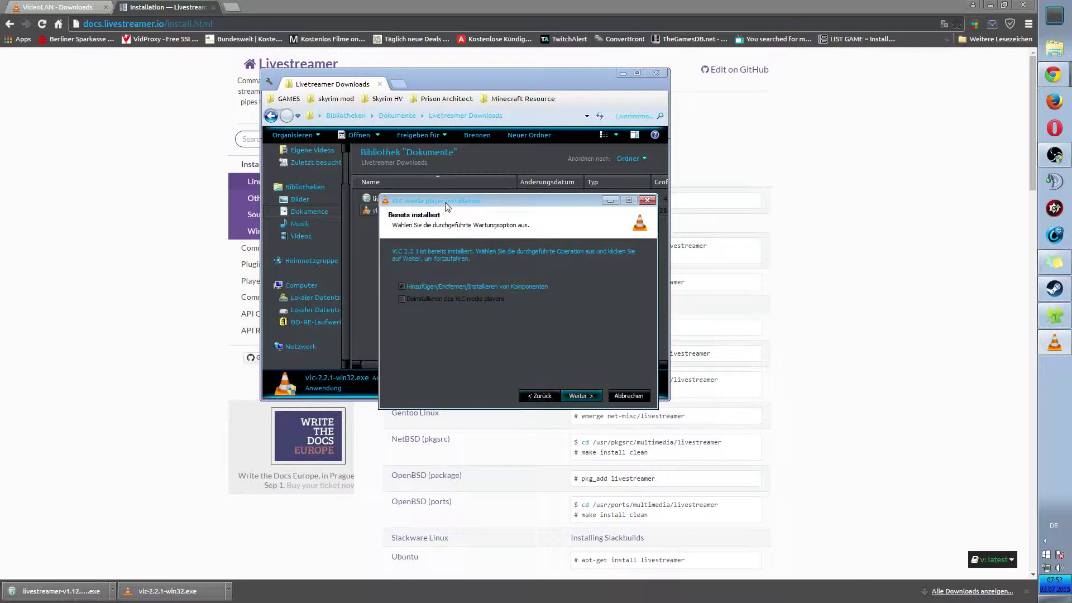
drag(434, 201, 437, 218)
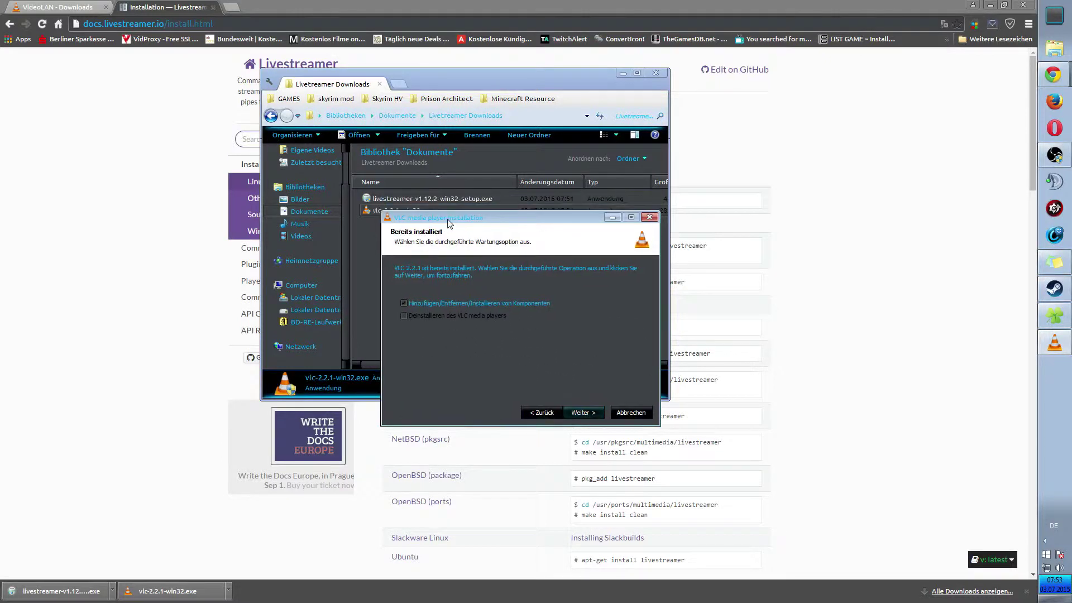
click(587, 415)
click(585, 414)
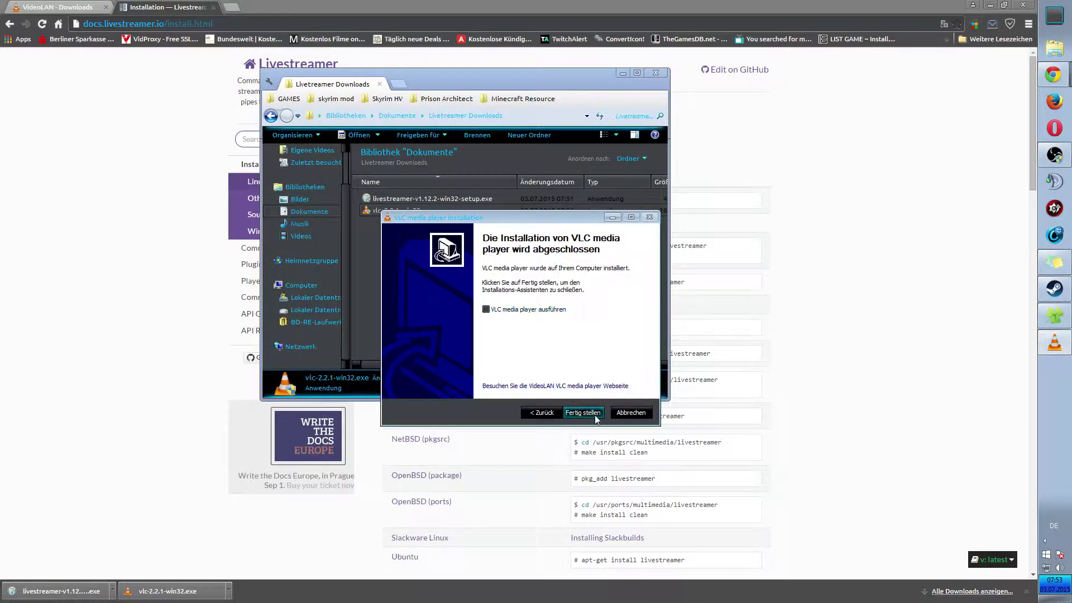
click(595, 416)
click(441, 257)
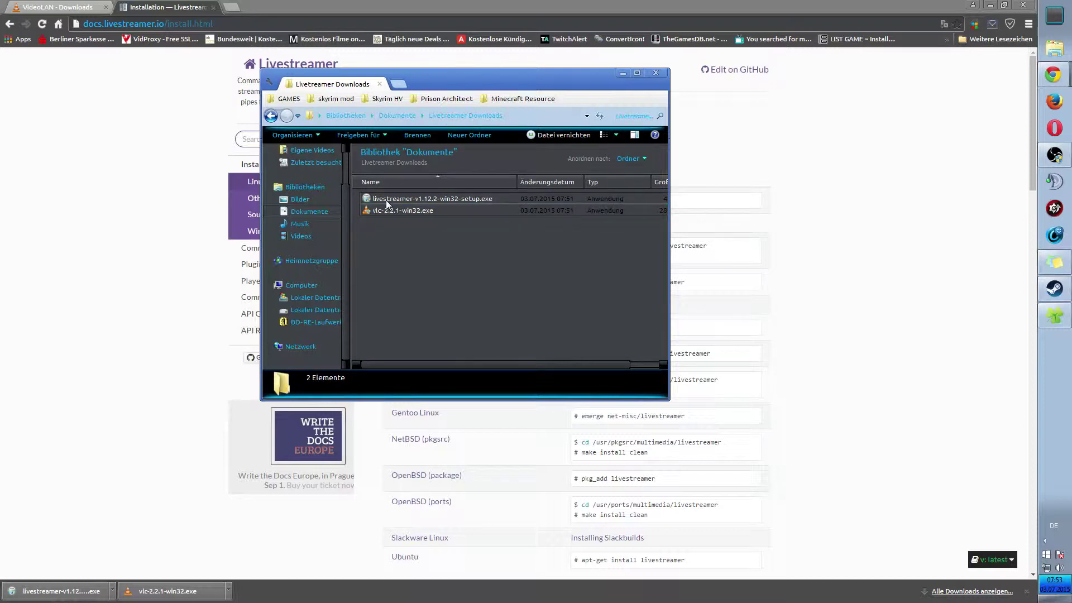
Step: Run livestreamer-v1.12.2-win32-setup.exe and install Livestreamer CLI and RTMPDump into C:\Program Files (x86)\Livestreamer
click(390, 200)
double_click(390, 198)
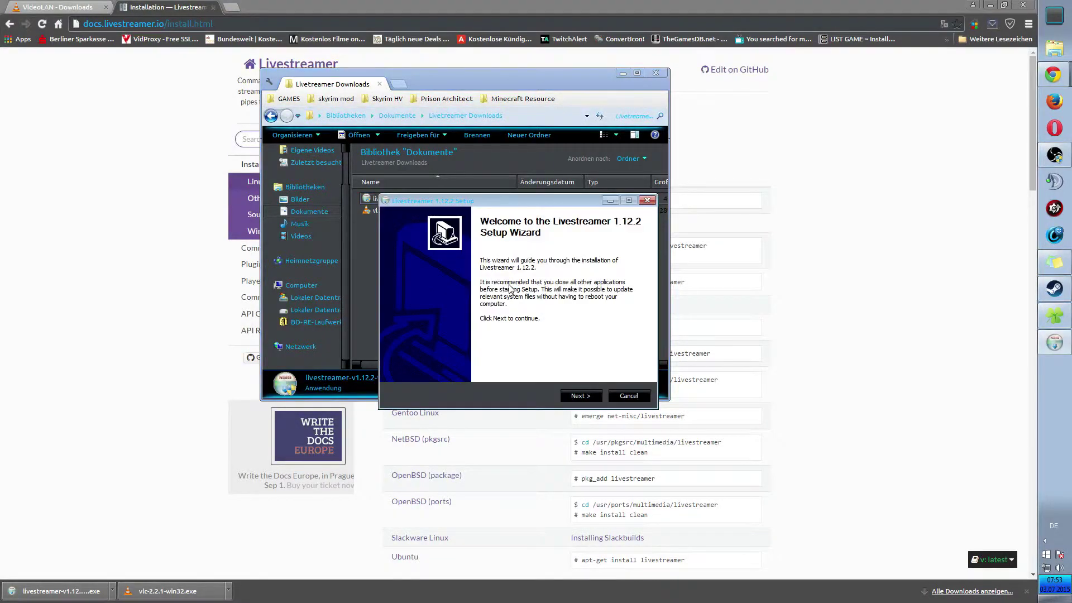
click(581, 396)
click(581, 397)
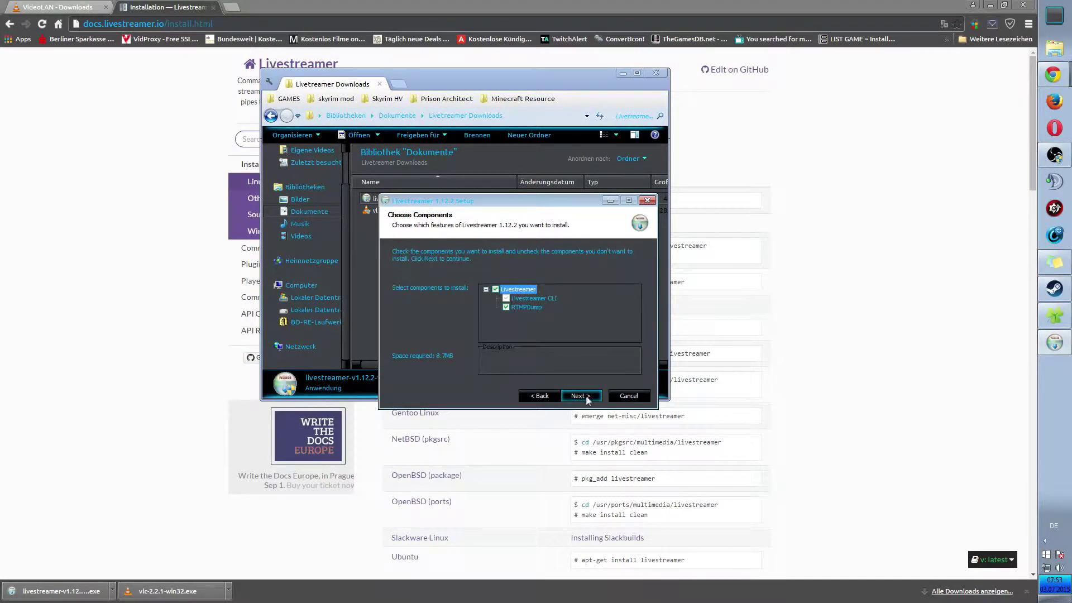
click(586, 398)
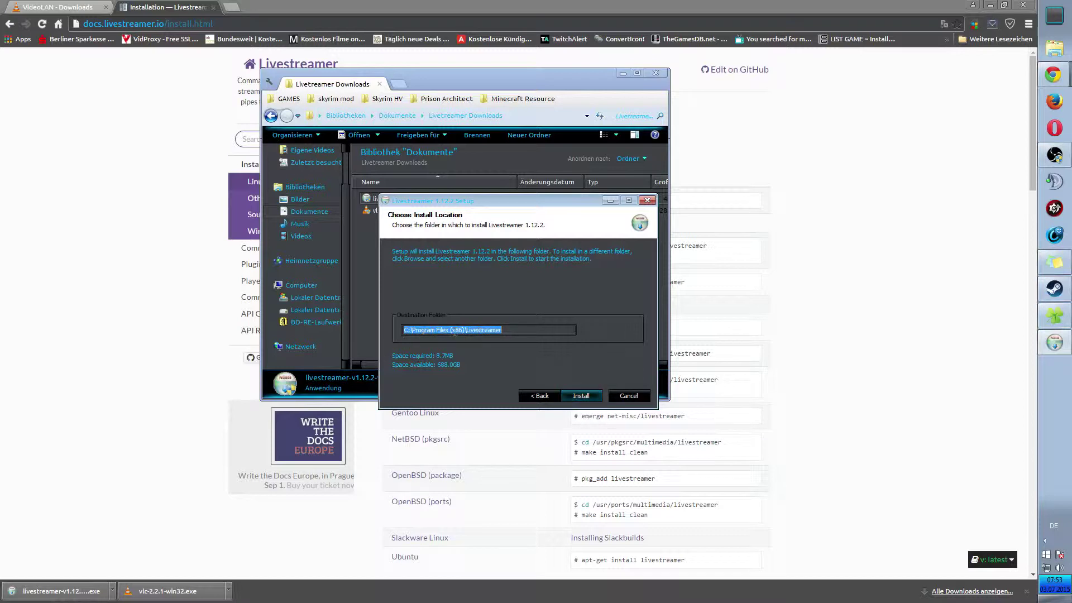
click(582, 396)
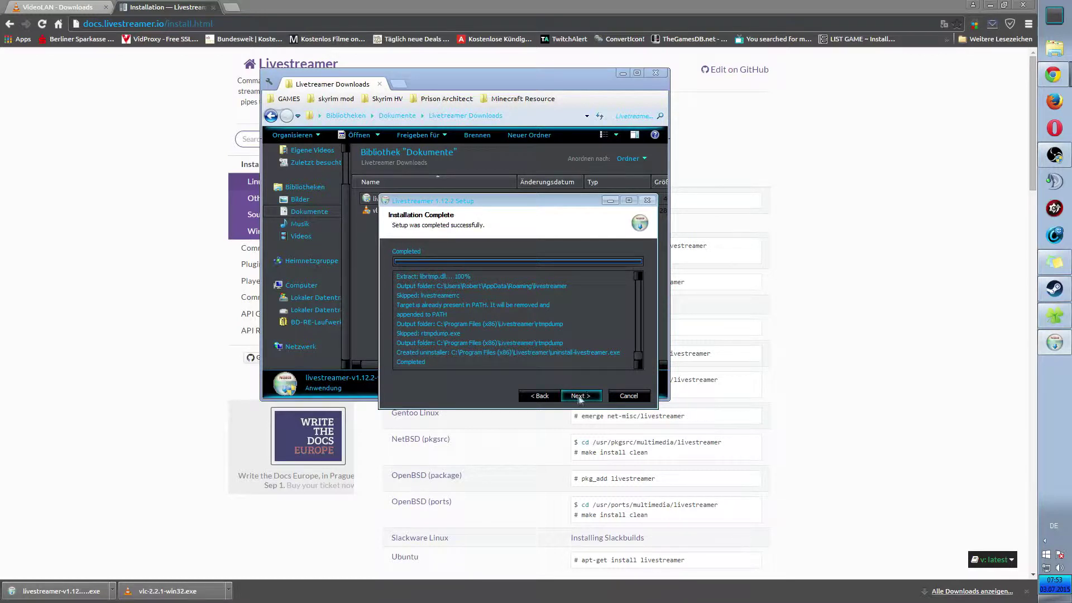
click(581, 397)
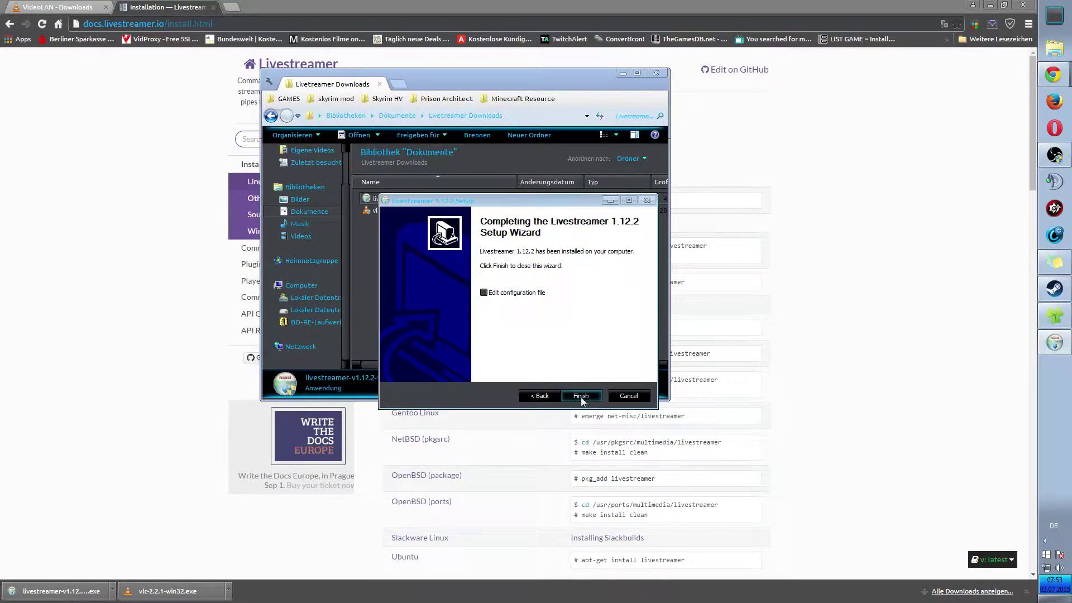
click(581, 397)
click(450, 309)
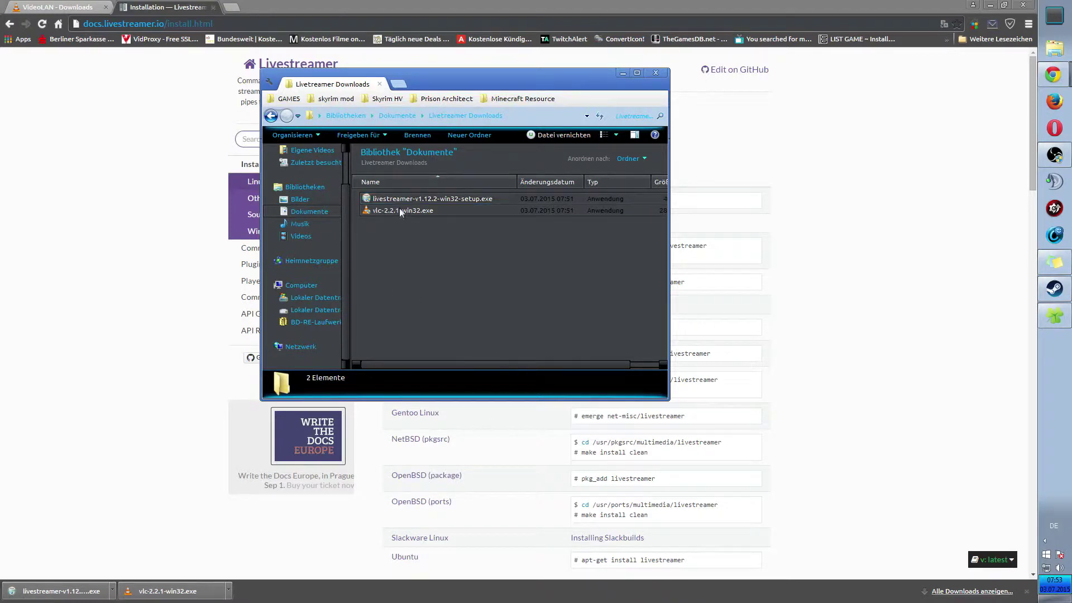
Step: Open the Livestreamer installation folder under Programme (x86) on drive C and find livestreamer.exe
click(310, 298)
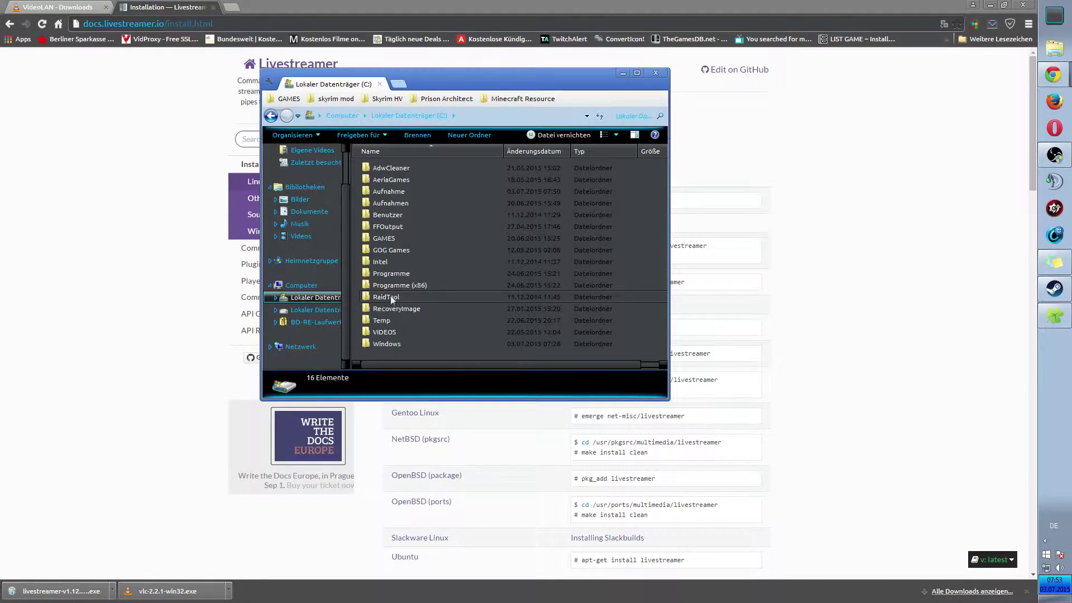
double_click(394, 286)
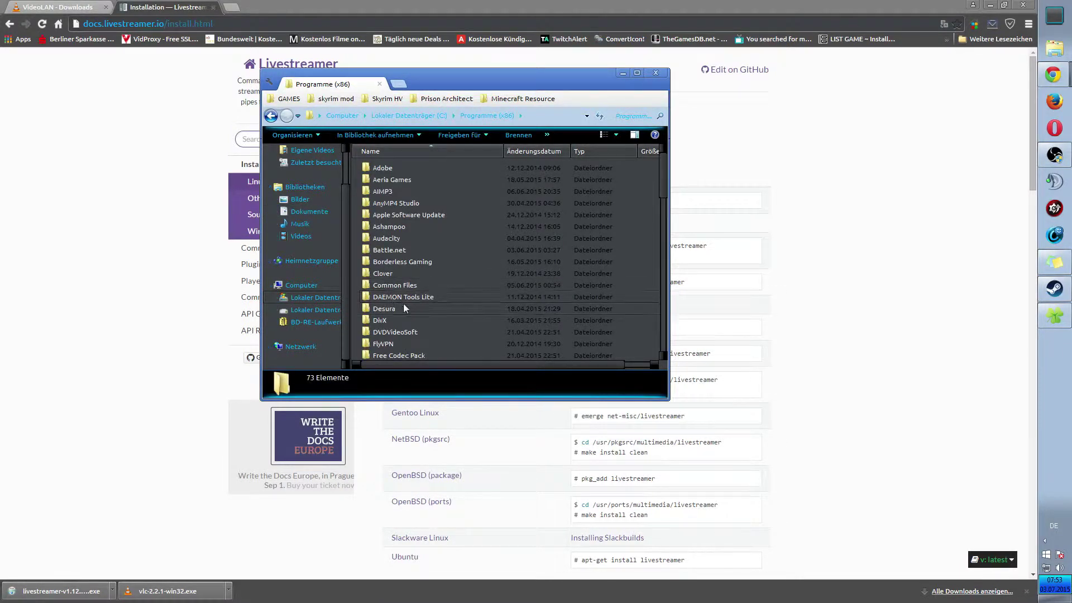
scroll(402, 304, down, 6)
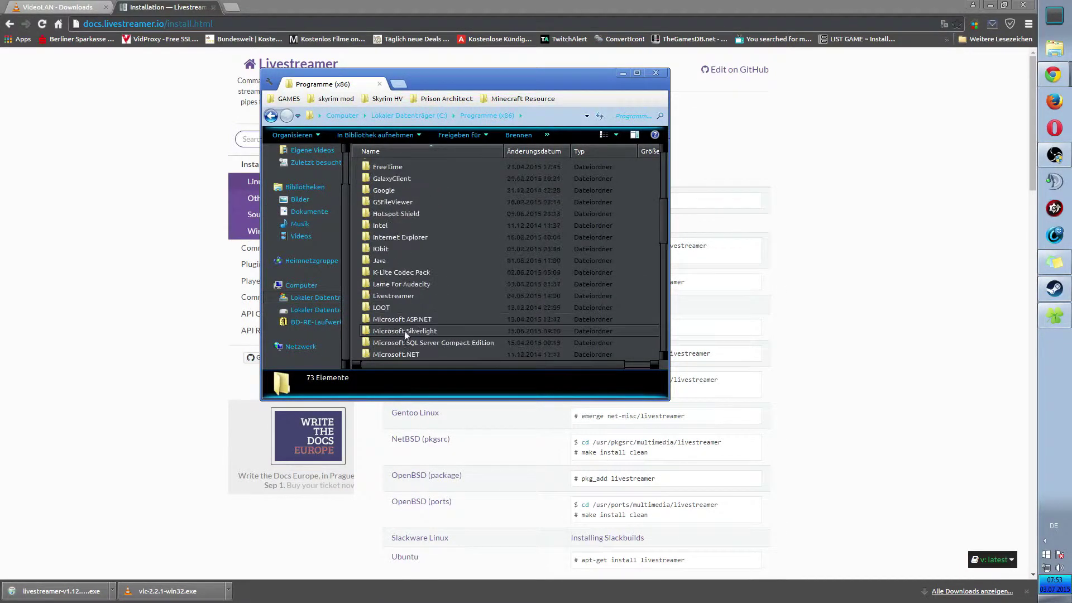
double_click(387, 294)
scroll(409, 278, down, 3)
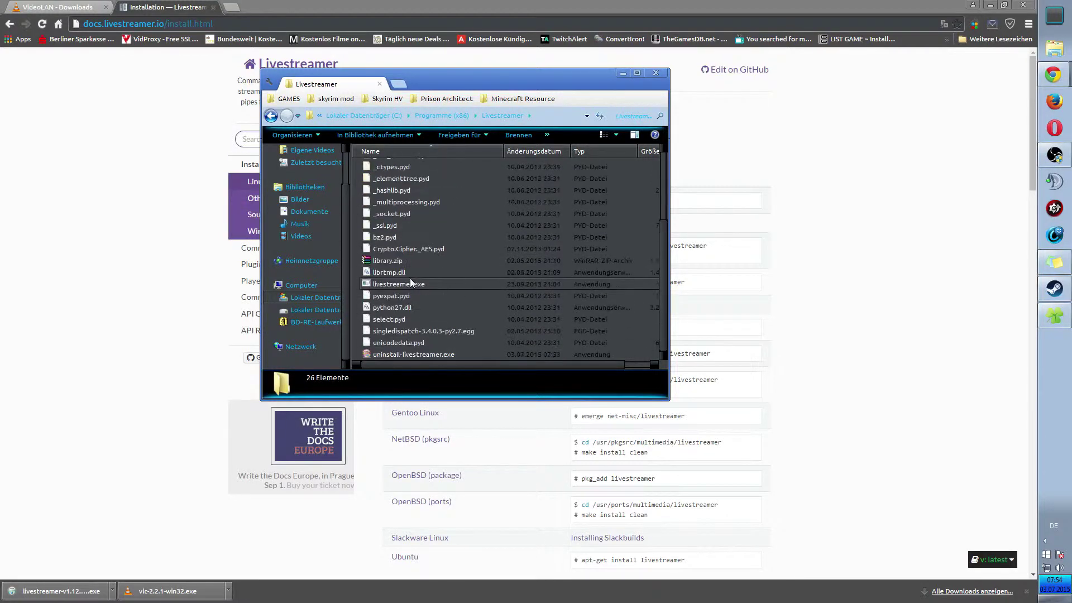
Step: Clear the browser off the desktop and create a desktop shortcut to livestreamer.exe from the Livestreamer folder
click(1025, 7)
drag(541, 88, 871, 244)
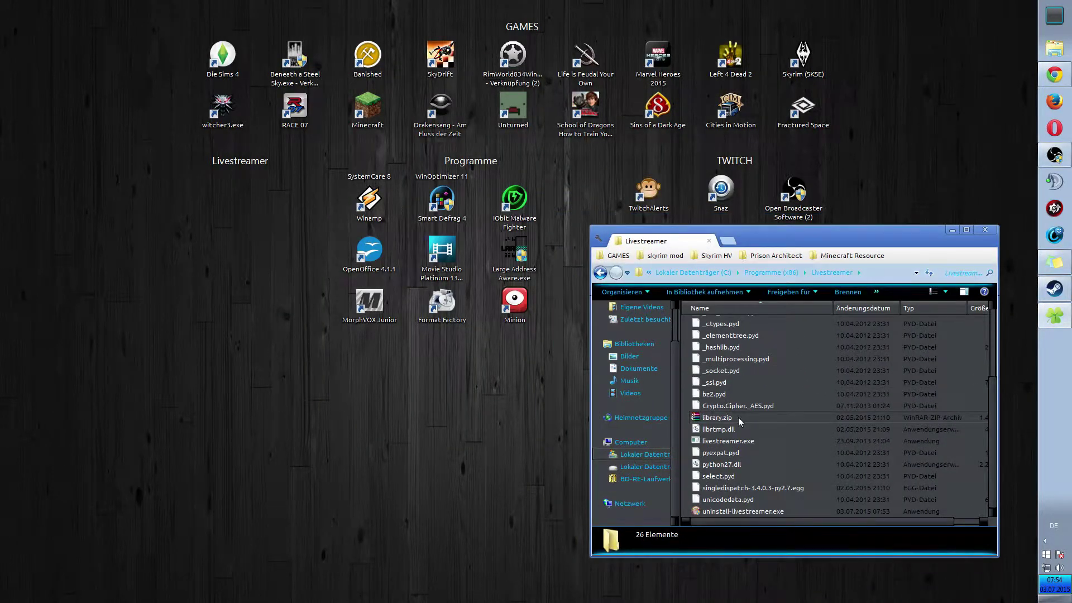
scroll(740, 423, up, 3)
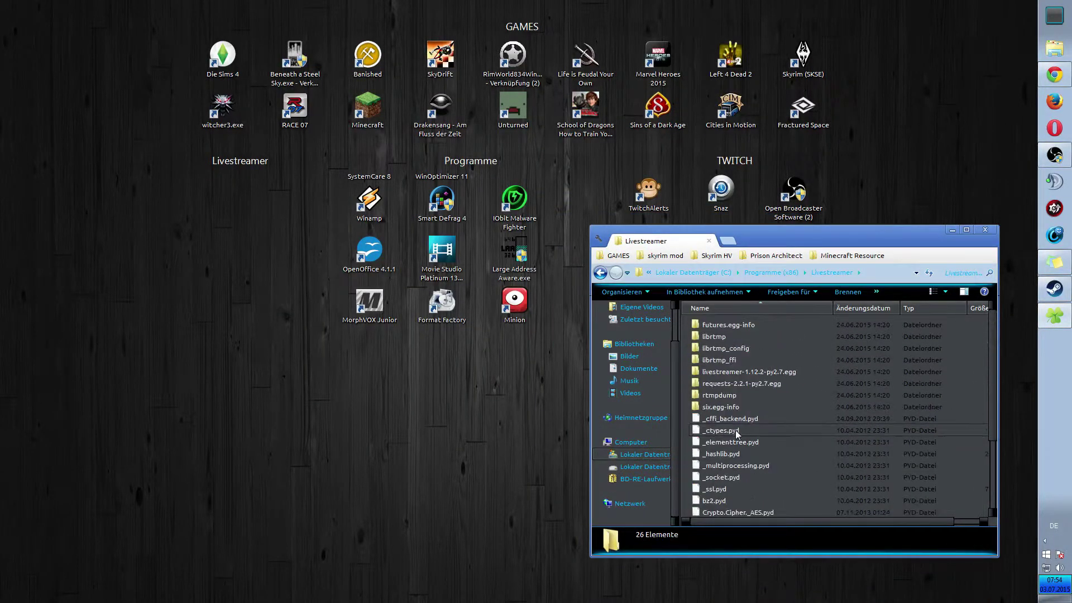
scroll(737, 441, down, 3)
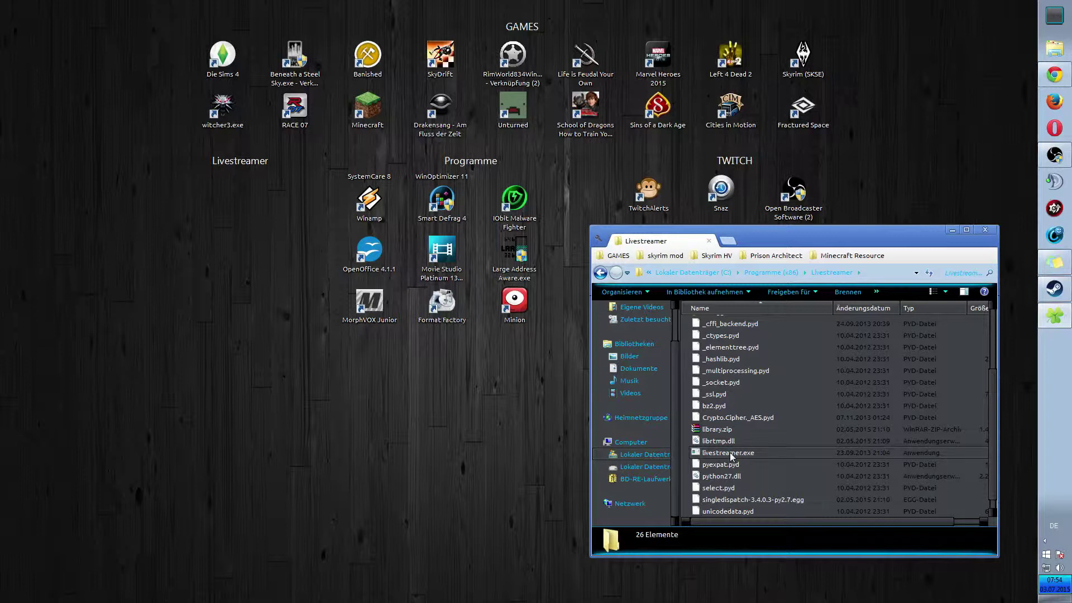
click(729, 452)
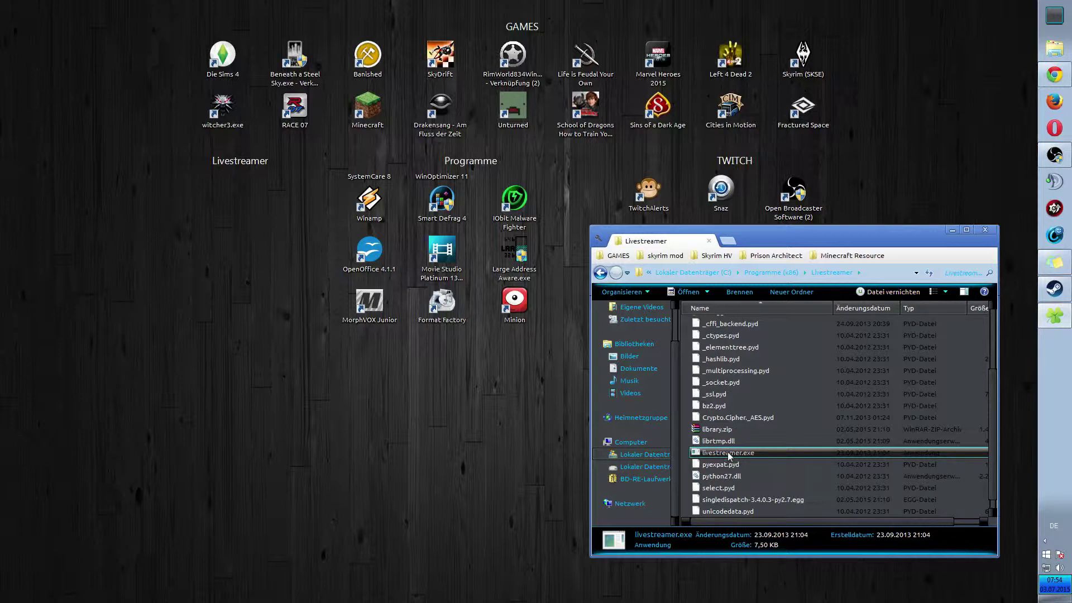
drag(345, 422, 345, 422)
click(371, 464)
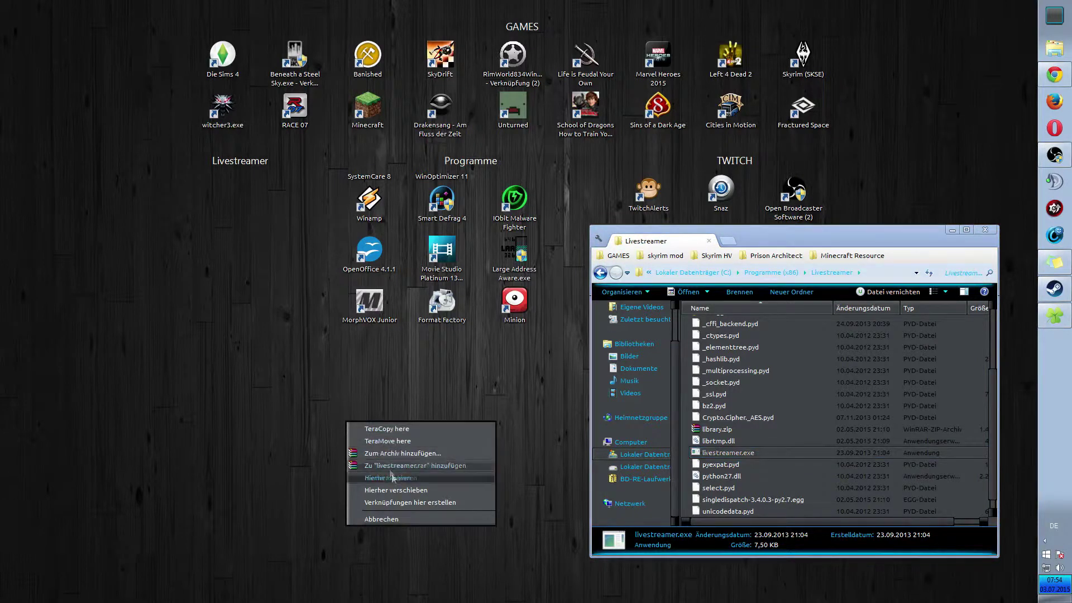
click(405, 502)
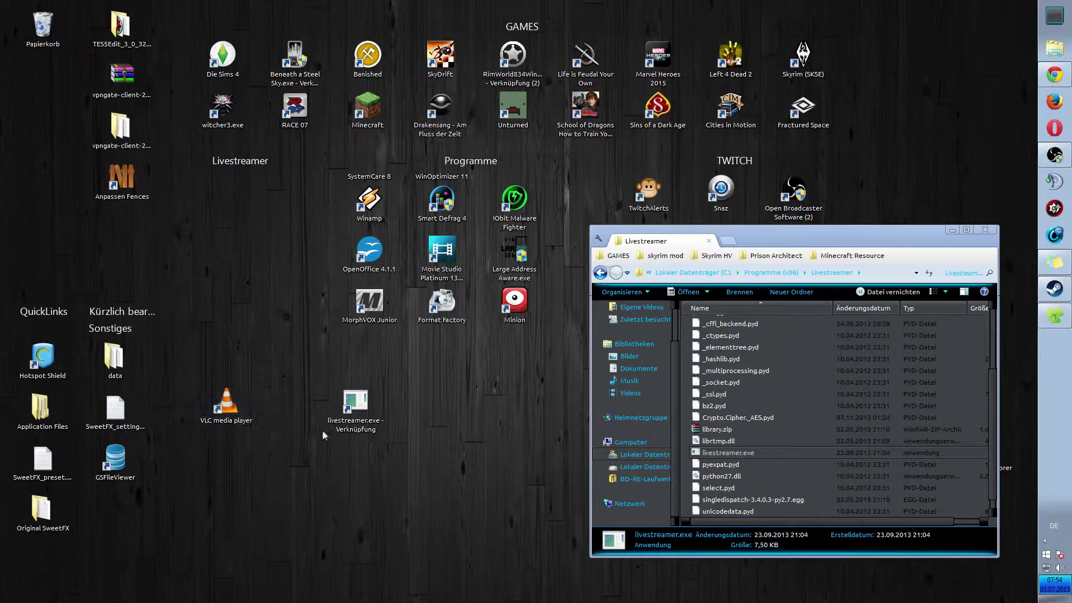
drag(903, 241, 909, 226)
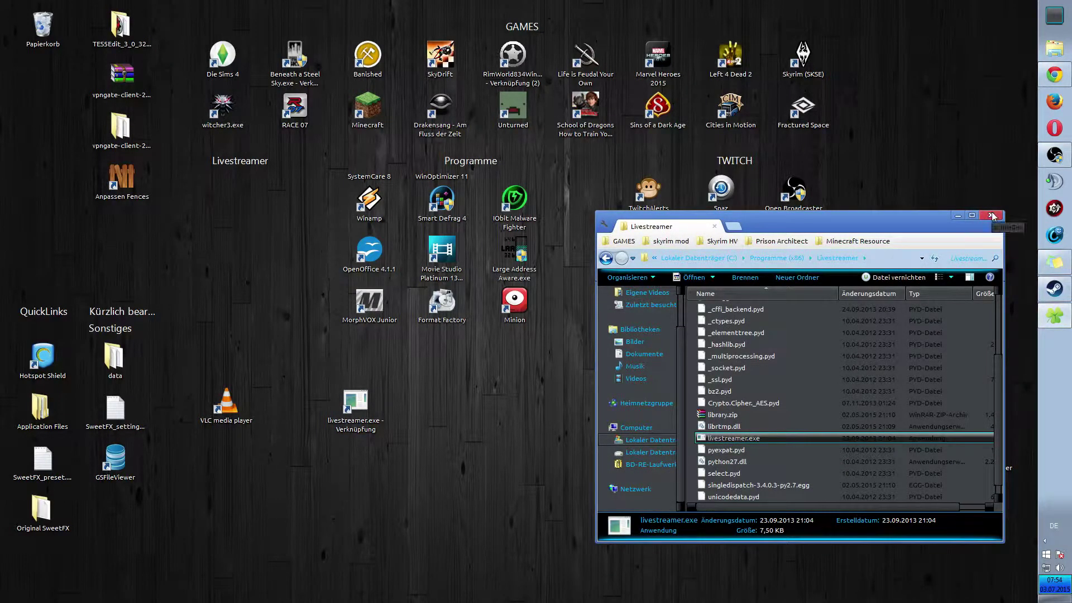
Step: In the livestreamer.exe shortcut's properties, append "twitch.tv/mr_white_and_mrs_pink best" after the quoted program path in the target
right_click(366, 401)
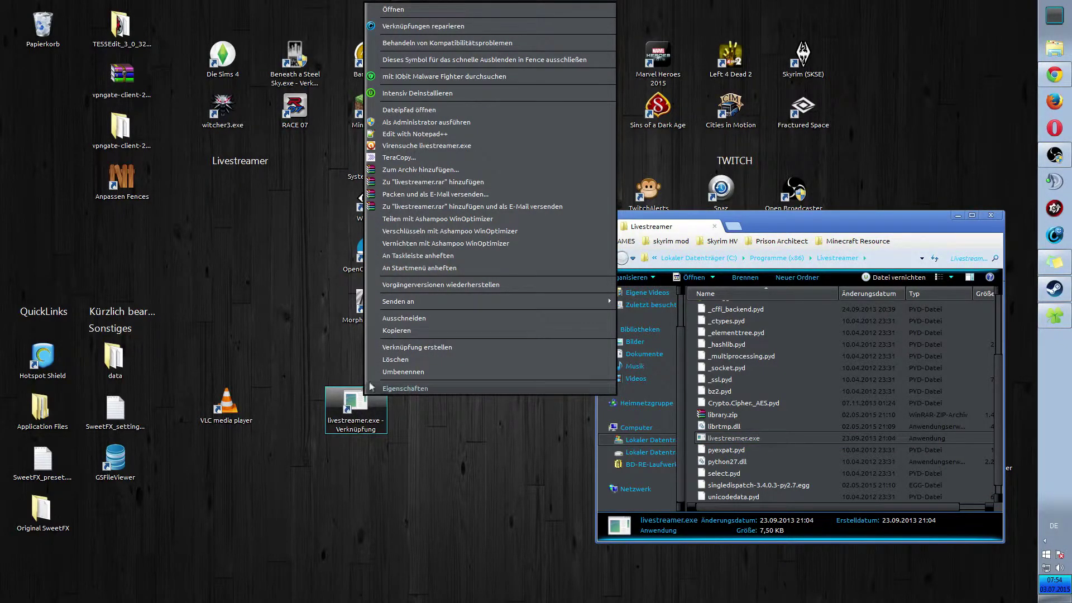
click(403, 387)
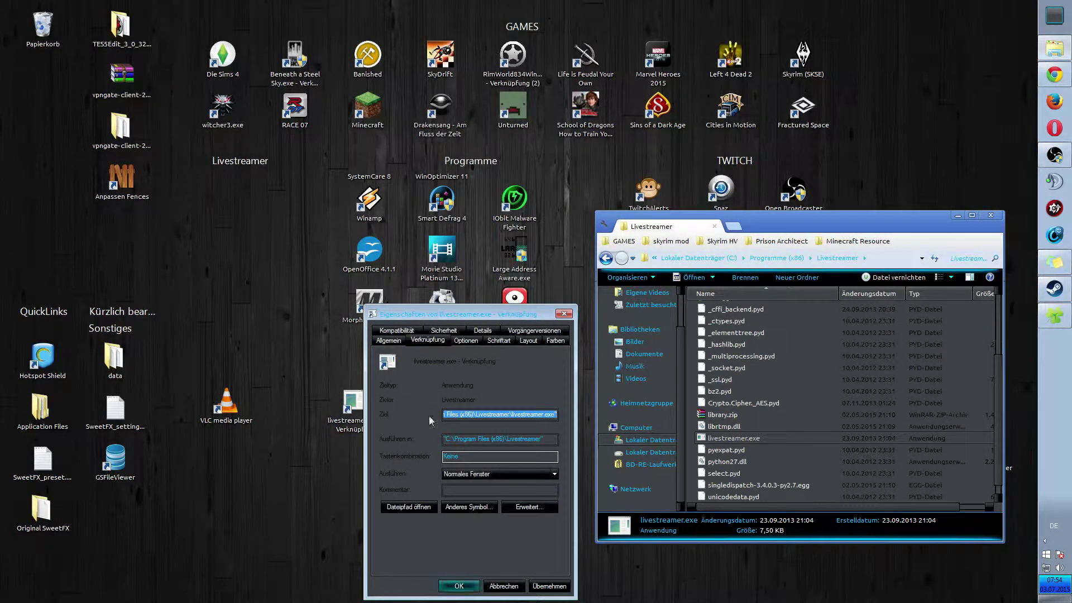
click(481, 415)
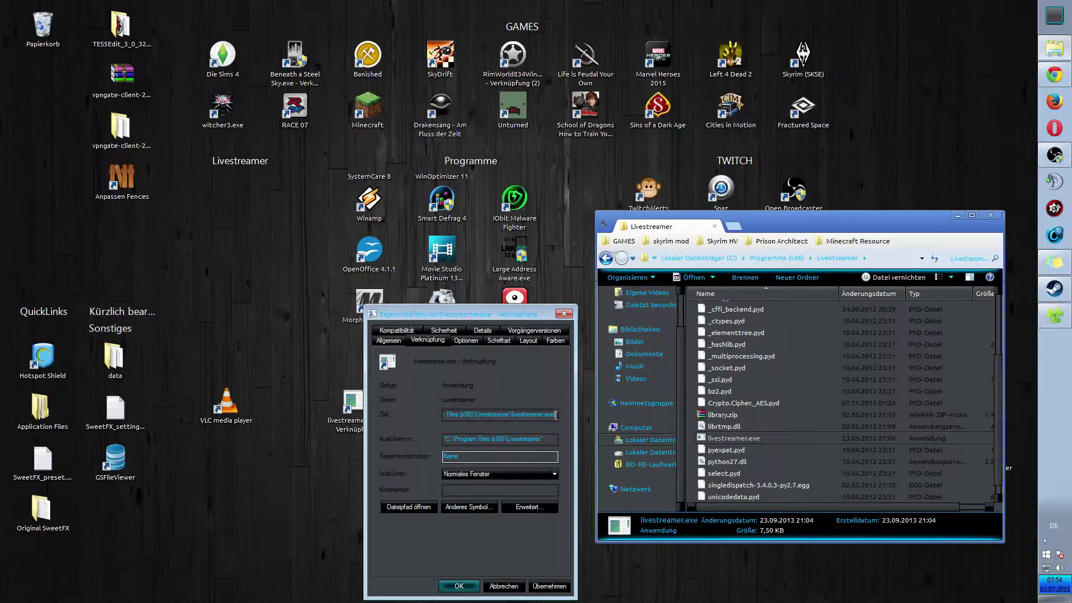
drag(456, 414, 567, 418)
key(End)
key(BackSpace)
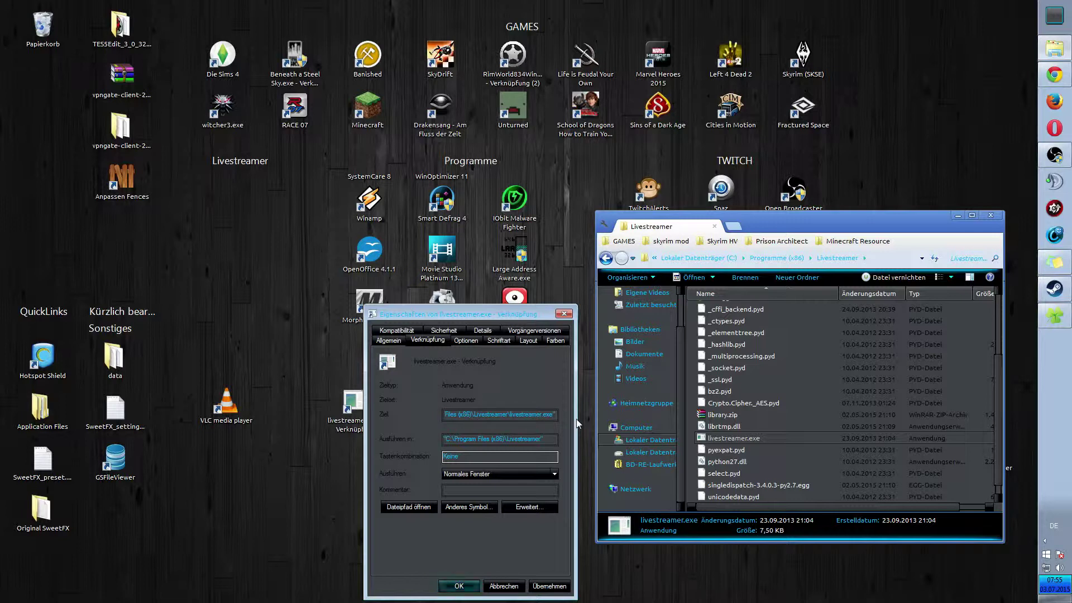
text(twitc)
text(h)
text(.tv)
text(/)
text(mr)
text(_swine_e)
text(nd_)
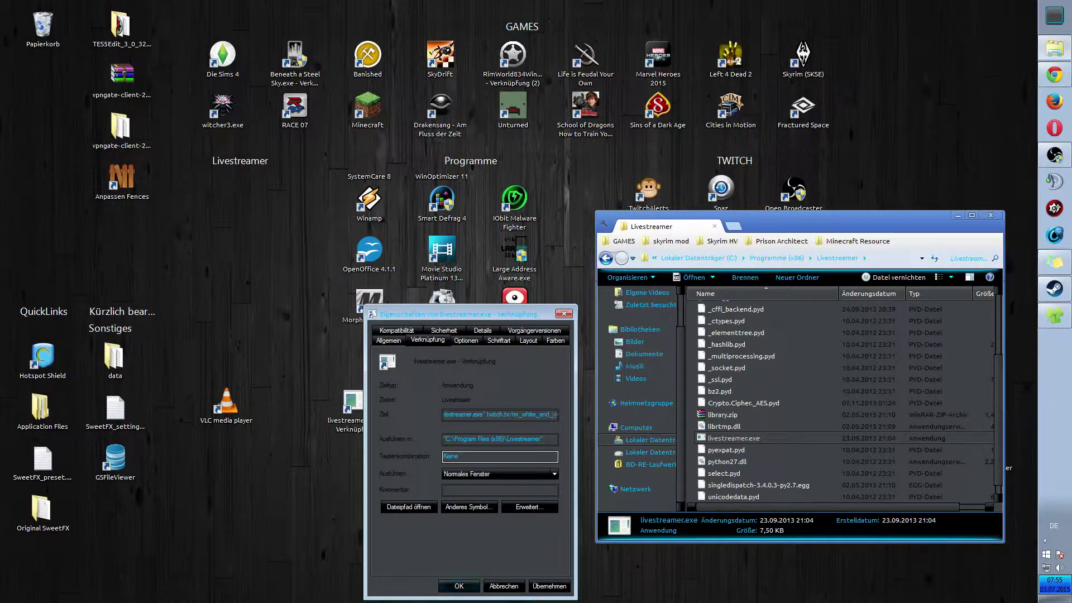
text(mrs_pink bestce)
key(BackSpace)
key(BackSpace)
key(BackSpace)
key(BackSpace)
key(BackSpace)
key(BackSpace)
text(best)
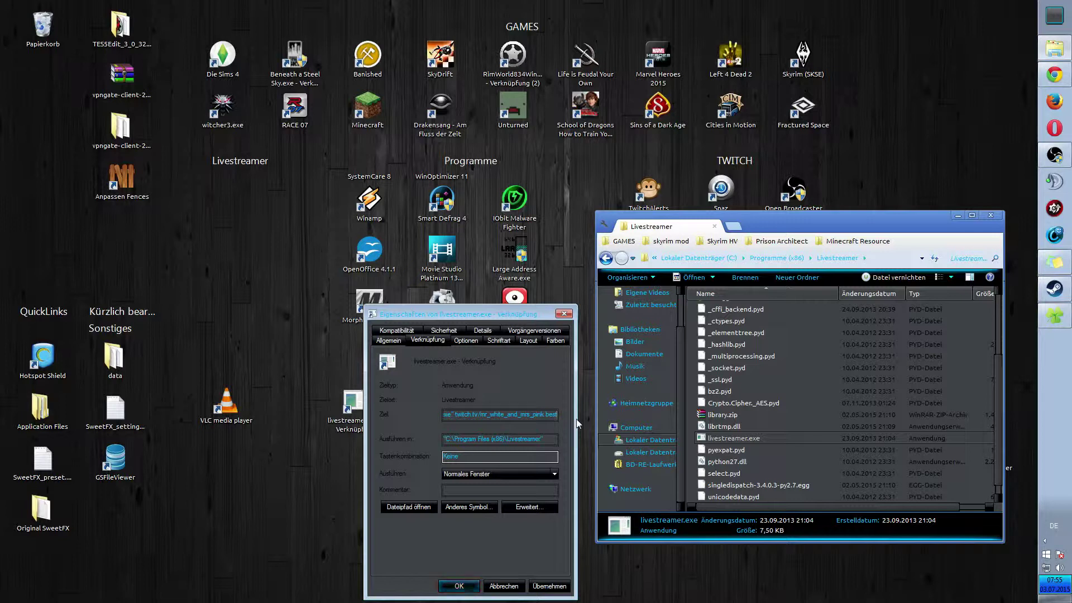
Step: Change the stream quality at the end of the shortcut's target to medium
key(BackSpace)
key(BackSpace)
key(BackSpace)
key(BackSpace)
text(medium)
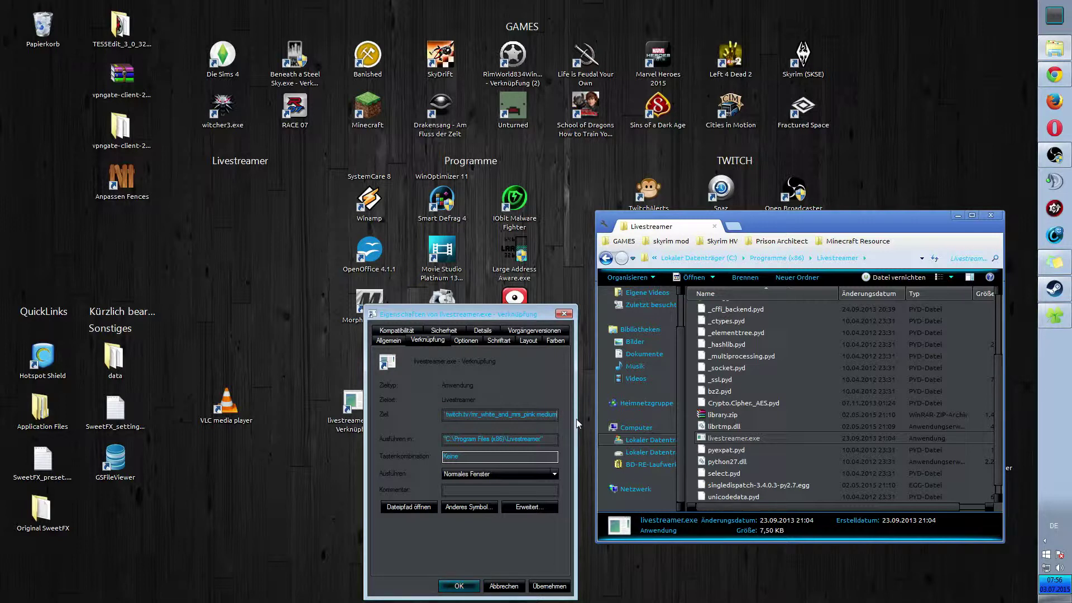
Step: Change the stream quality at the end of the shortcut's target to low
key(Left)
key(Left)
key(Left)
key(Left)
key(Left)
key(Left)
key(Left)
key(Left)
key(Left)
key(Left)
key(Left)
key(Left)
key(Left)
key(Left)
key(Left)
key(Left)
key(Left)
key(Left)
key(Left)
key(Left)
key(End)
key(BackSpace)
key(BackSpace)
key(BackSpace)
key(BackSpace)
key(BackSpace)
key(BackSpace)
text(low)
Step: Set the stream quality at the end of the shortcut's target to source and save the shortcut's properties
key(BackSpace)
key(BackSpace)
key(BackSpace)
text(source)
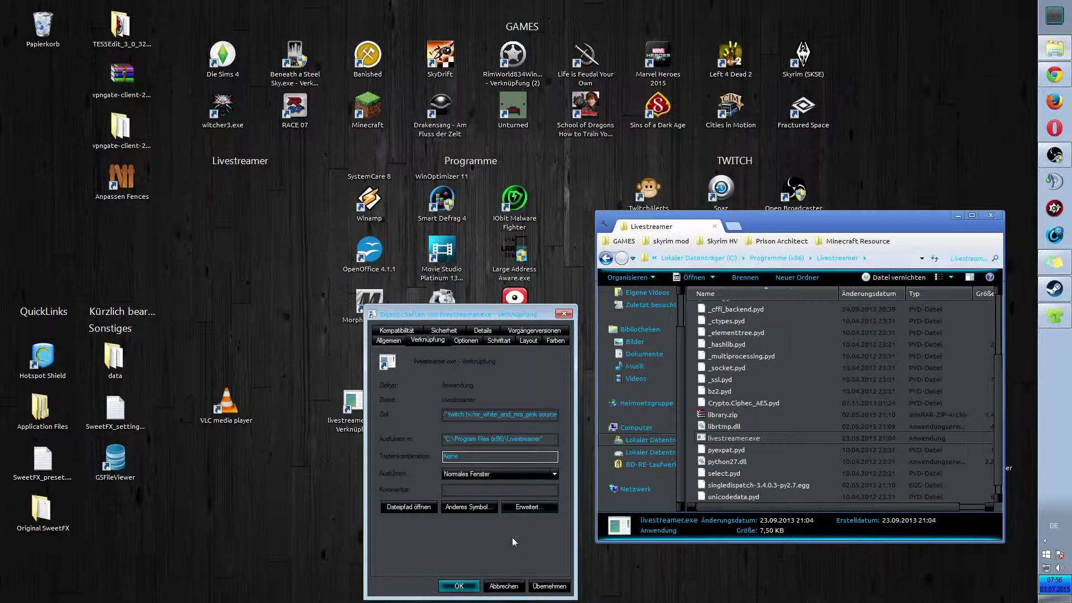
click(546, 586)
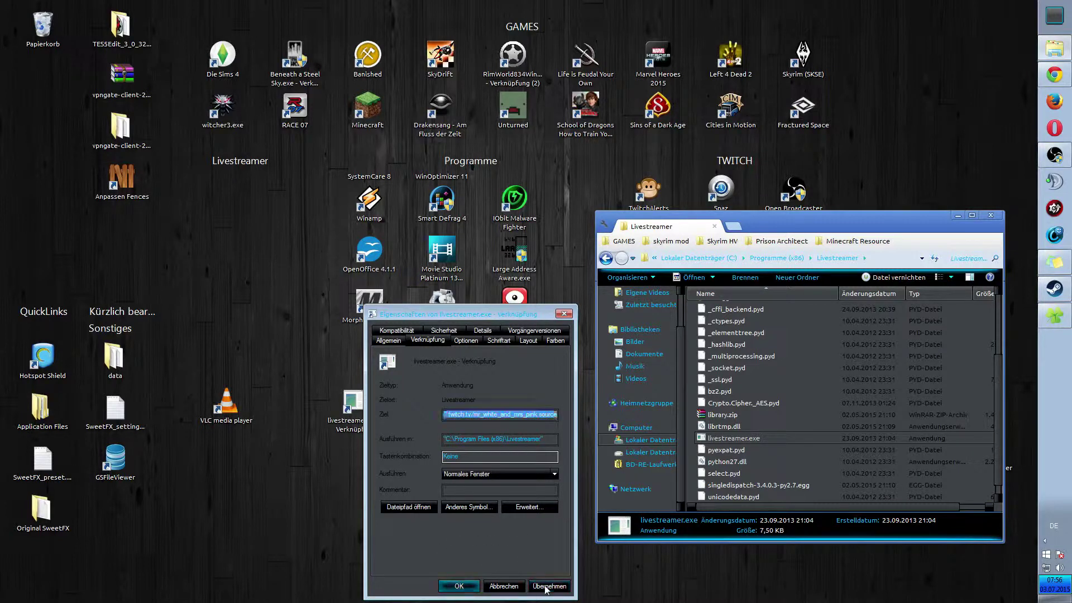
click(467, 588)
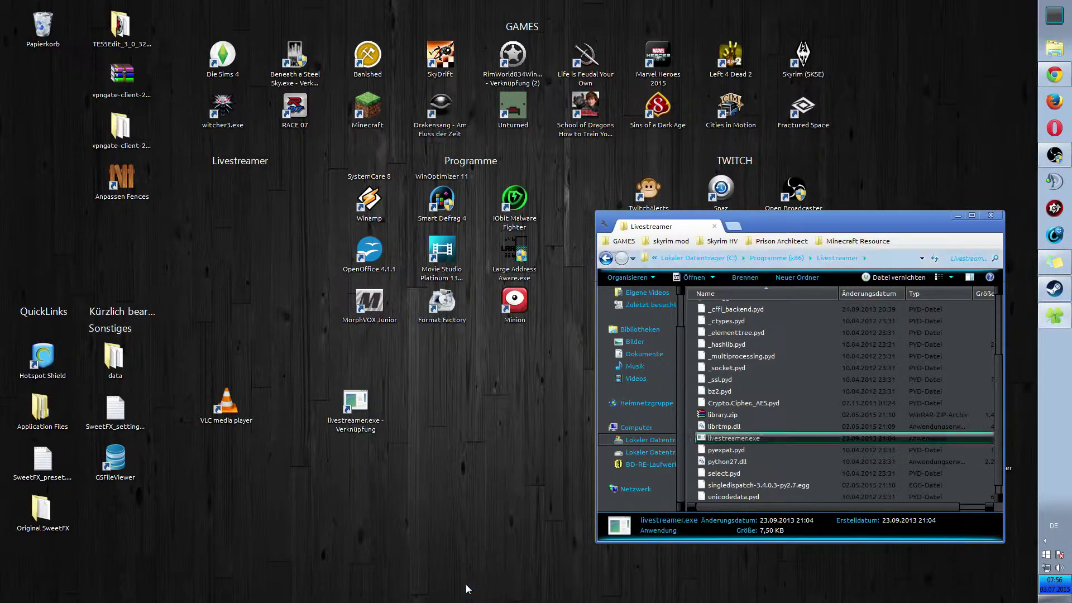
click(403, 457)
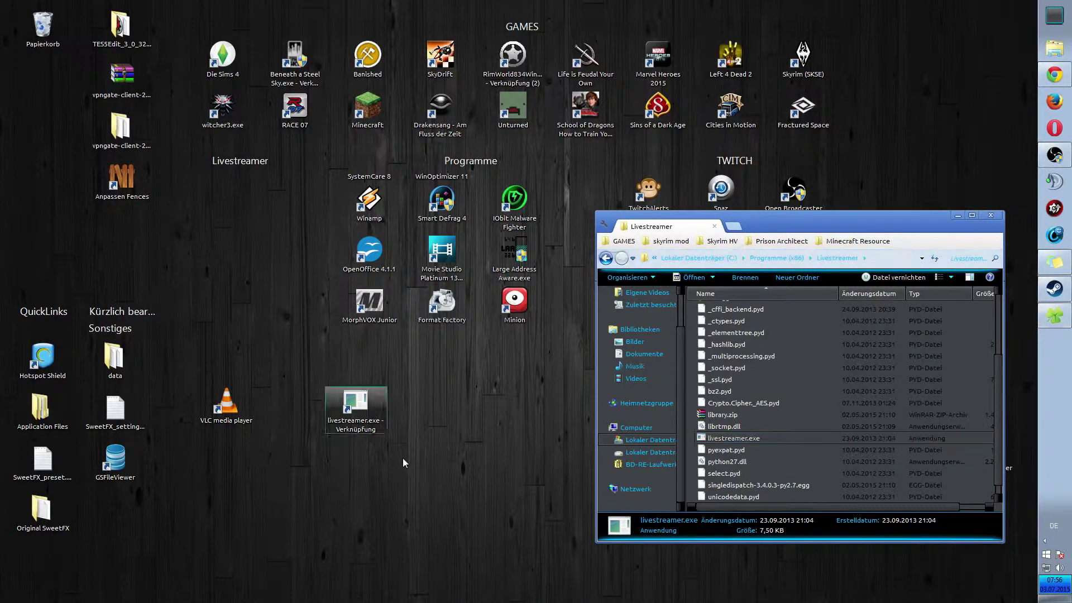
double_click(367, 407)
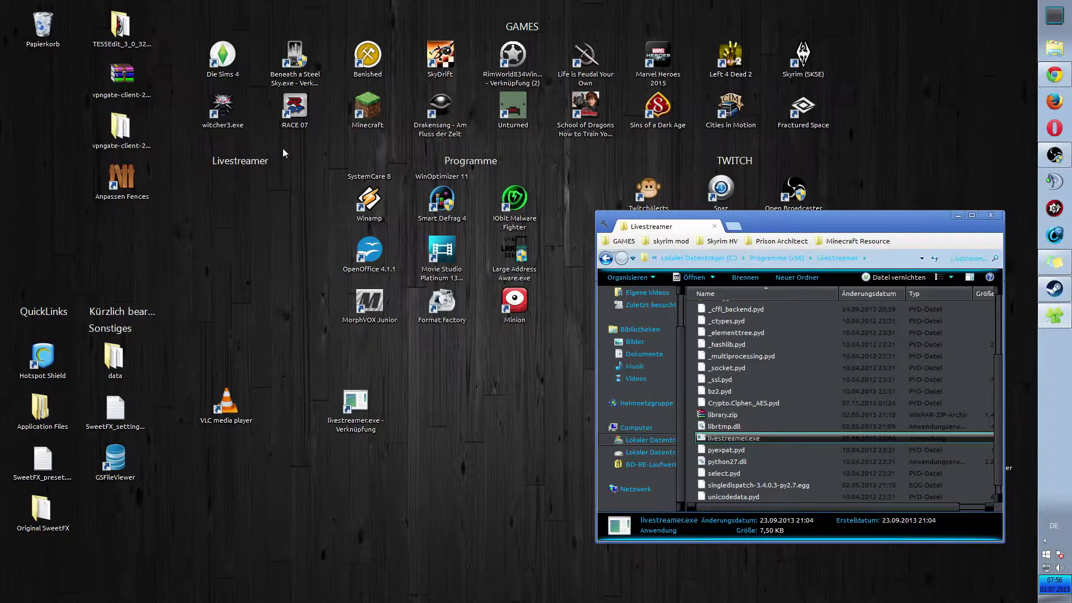
click(372, 413)
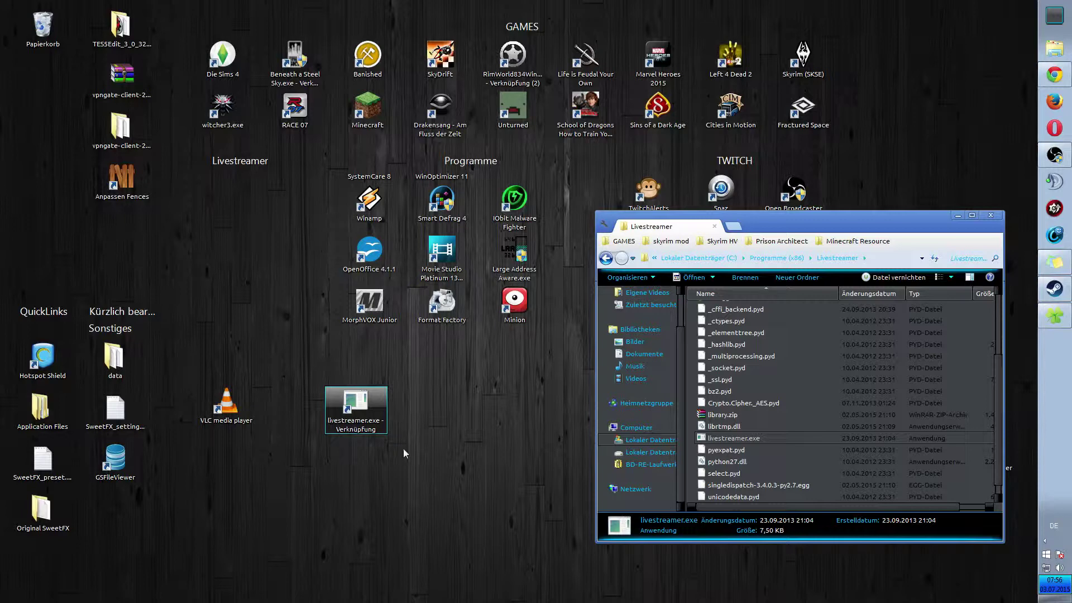
right_click(364, 425)
click(484, 408)
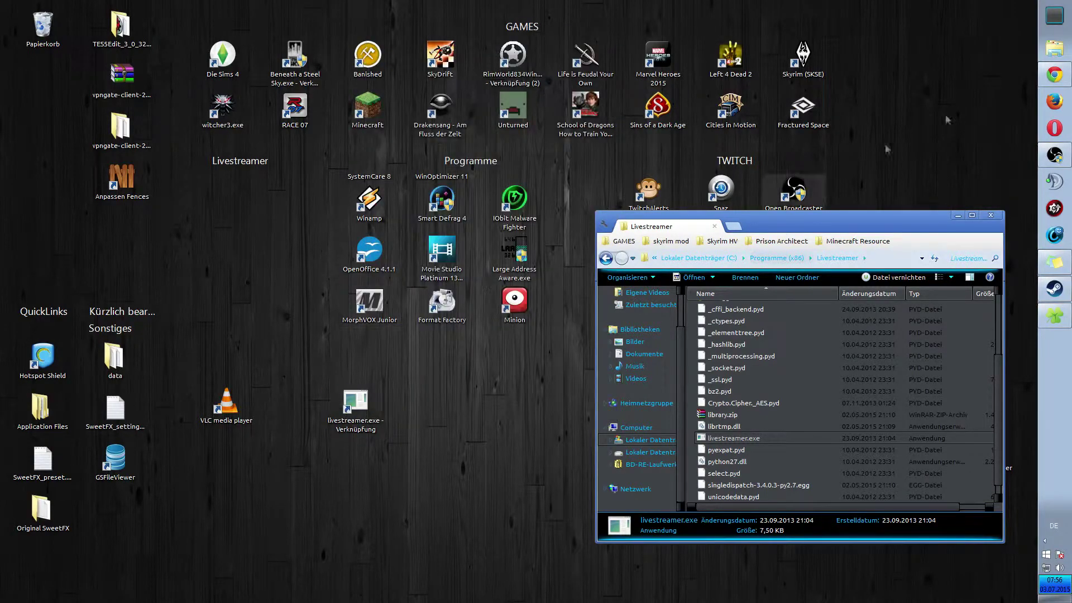
Step: Switch to the Chrome browser and open the League of Legends live channels in Twitch's game directory
click(1054, 74)
click(26, 7)
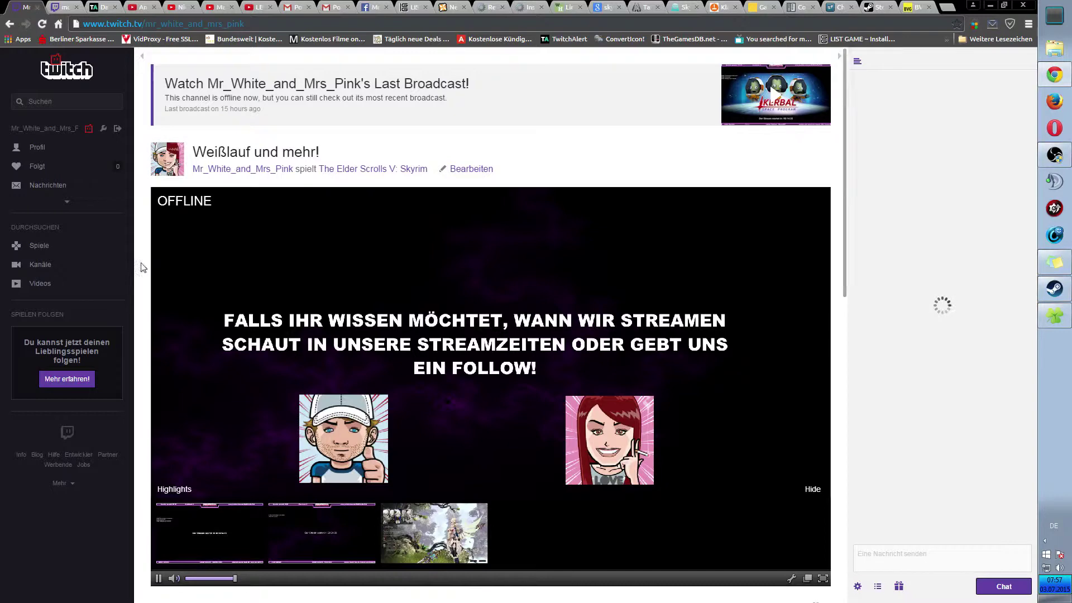
click(40, 246)
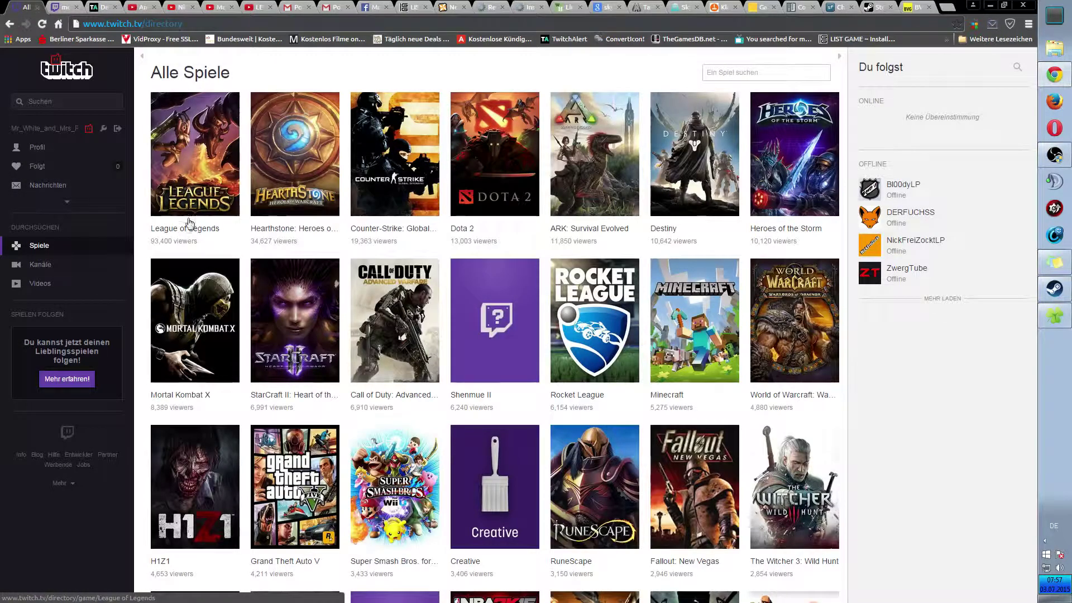
click(189, 222)
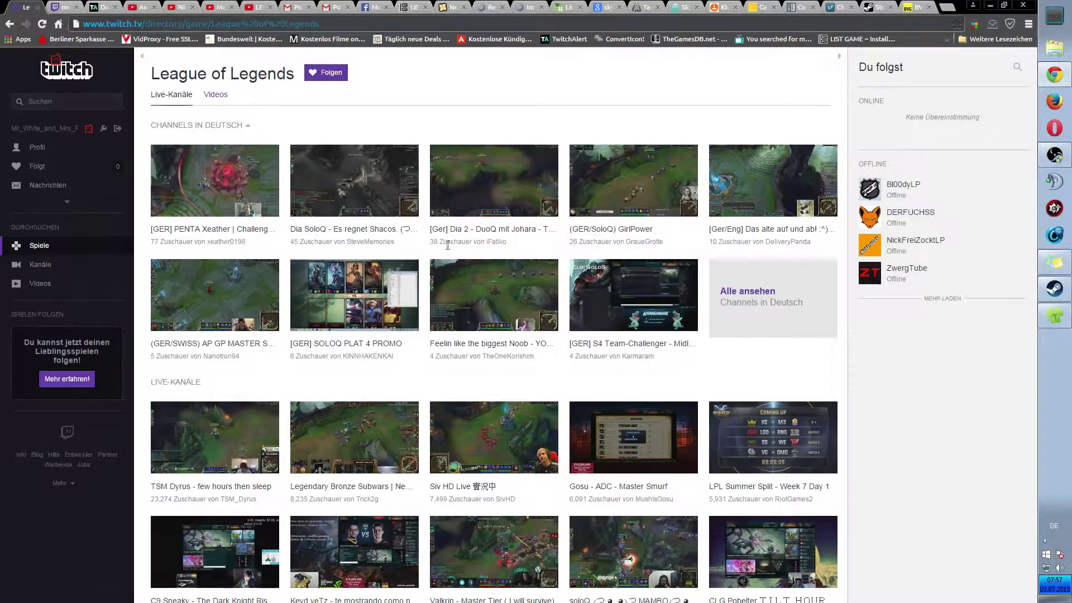
Step: Copy the channel name of the second stream in the German League of Legends section
drag(402, 245, 352, 246)
right_click(350, 244)
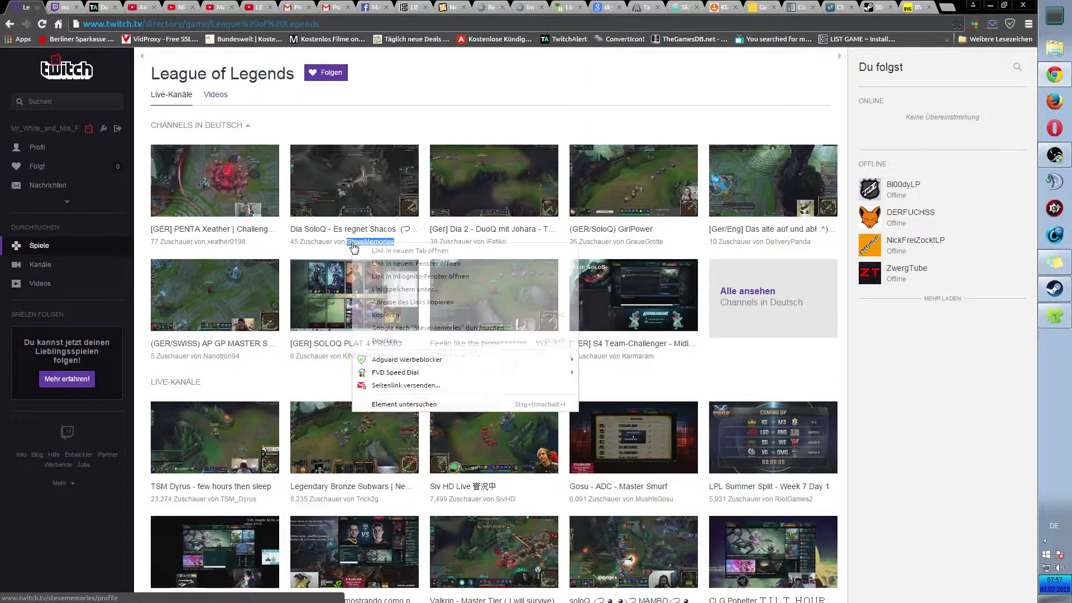
click(391, 316)
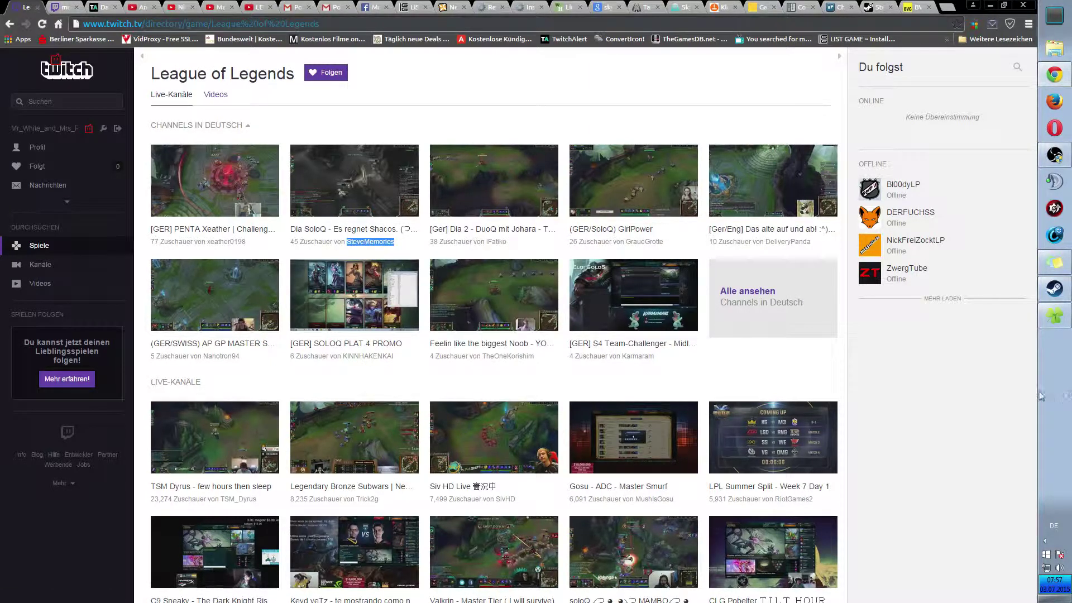
Step: Return to the desktop, examine the channel name in the livestreamer.exe shortcut's target and close the properties without saving
click(1058, 597)
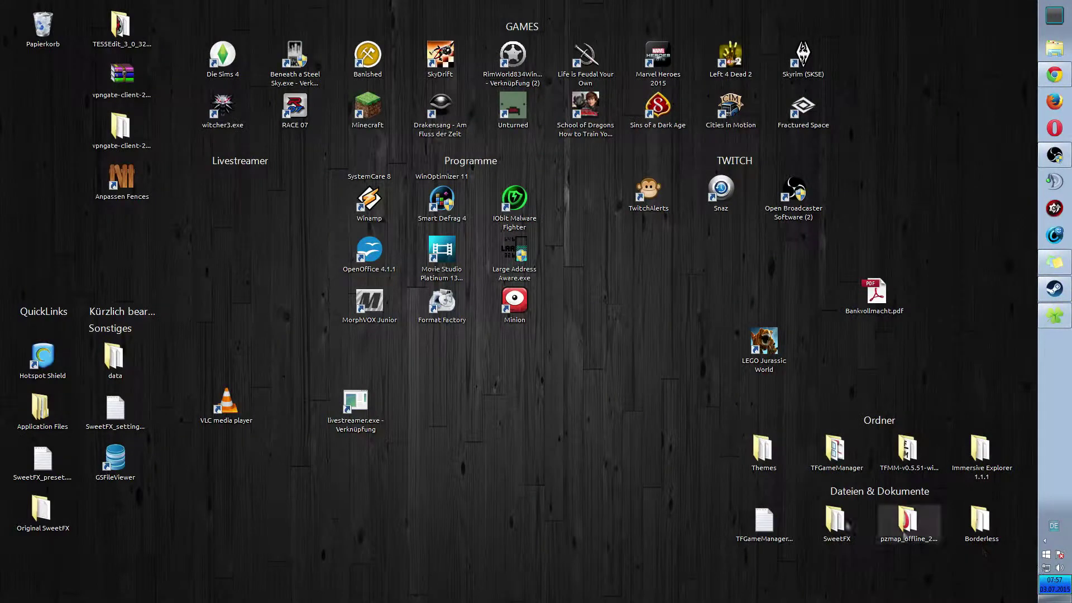
right_click(369, 405)
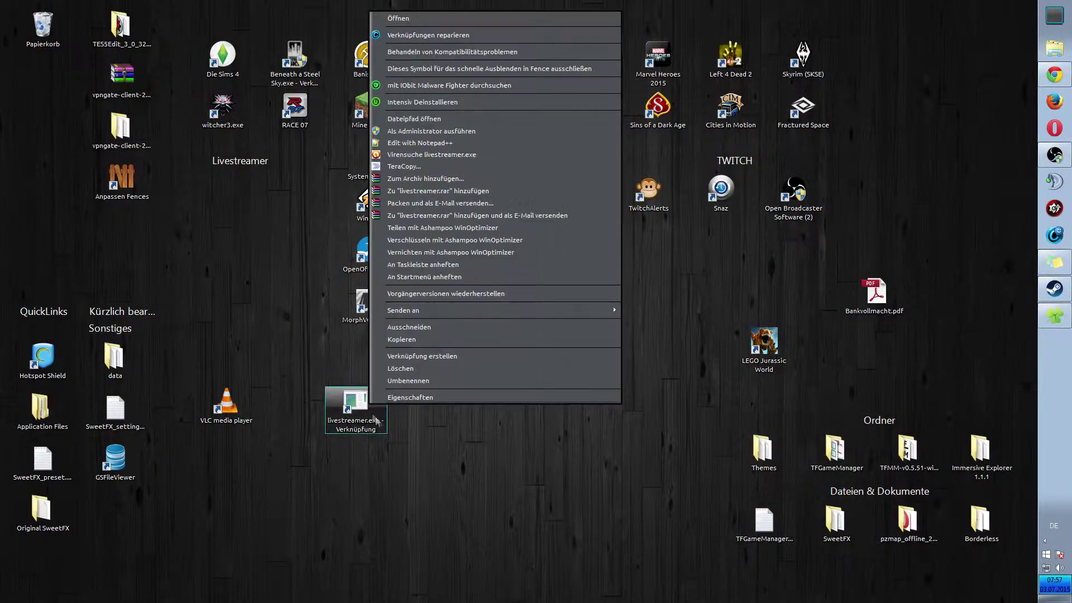
click(403, 397)
click(505, 414)
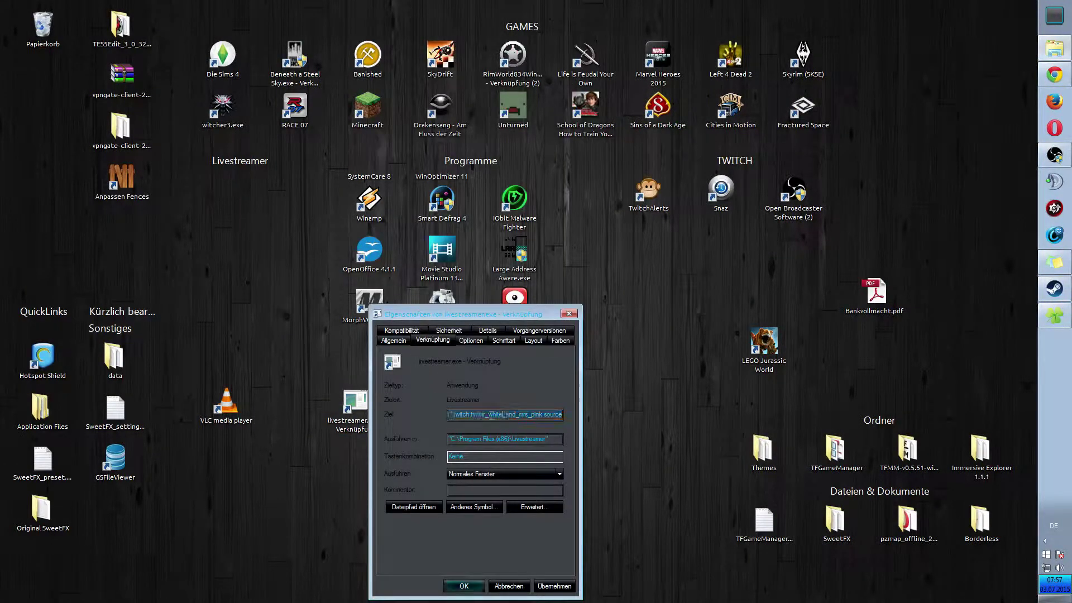
drag(479, 415, 542, 416)
click(534, 414)
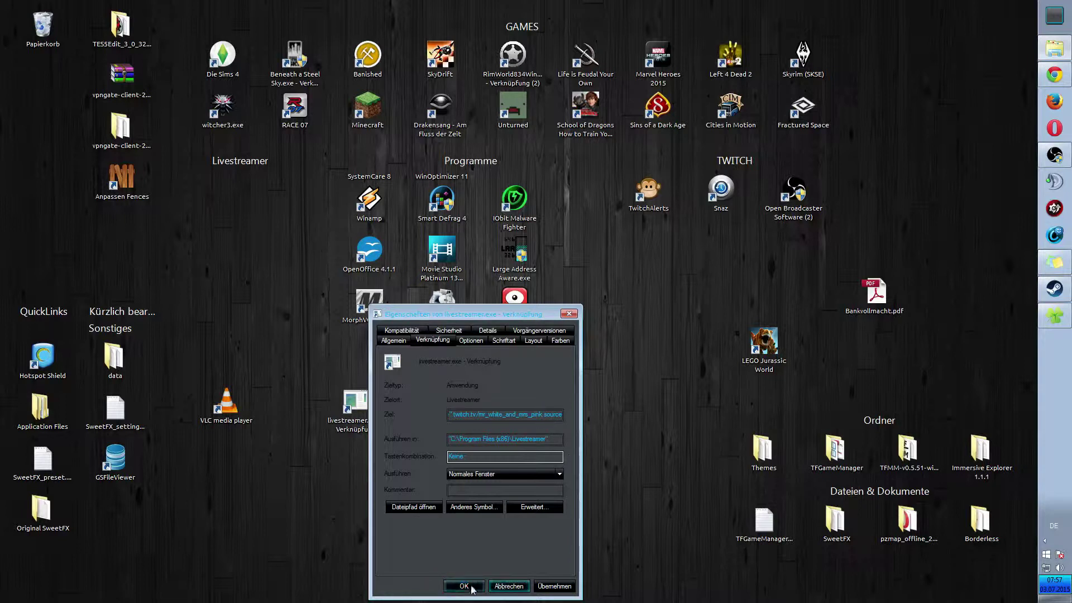
click(512, 587)
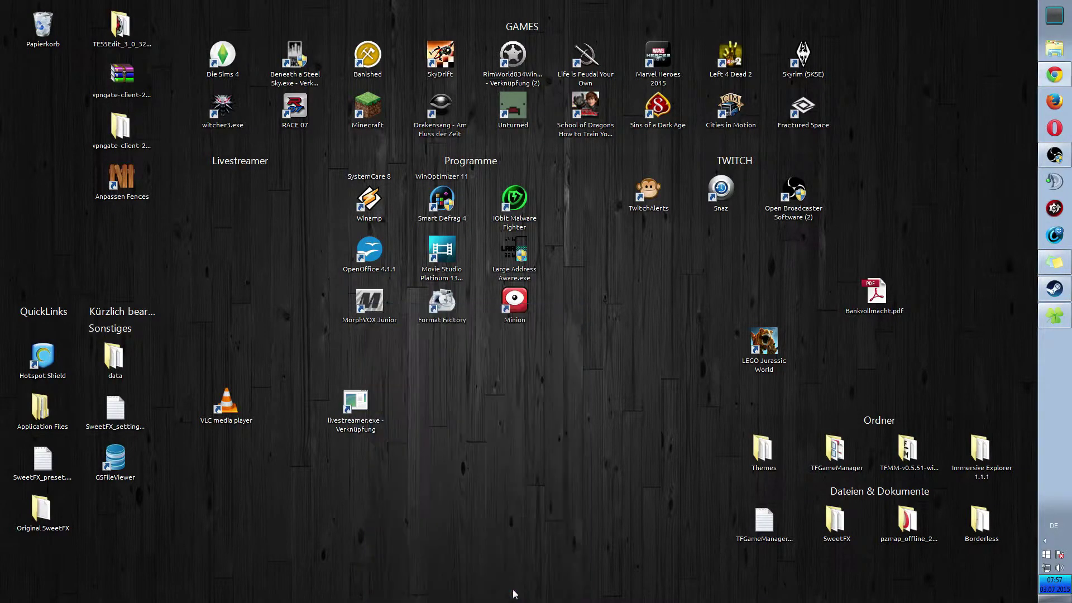
Step: Rename the livestreamer.exe desktop shortcut as Mr.White & Mrs Pink and place it in the Livestreamer group
right_click(370, 428)
click(406, 401)
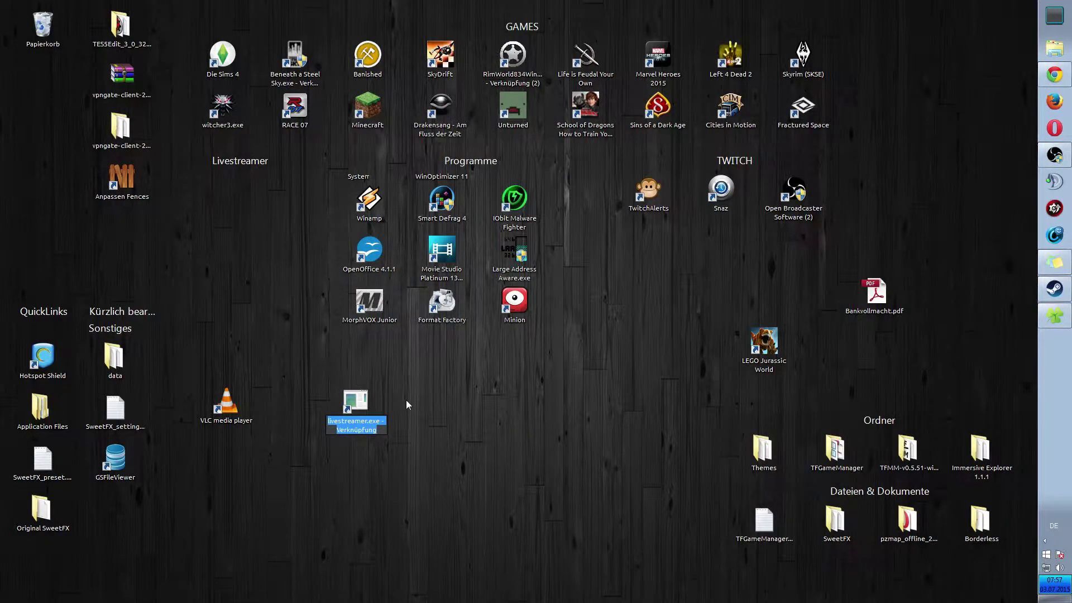
text(Mc)
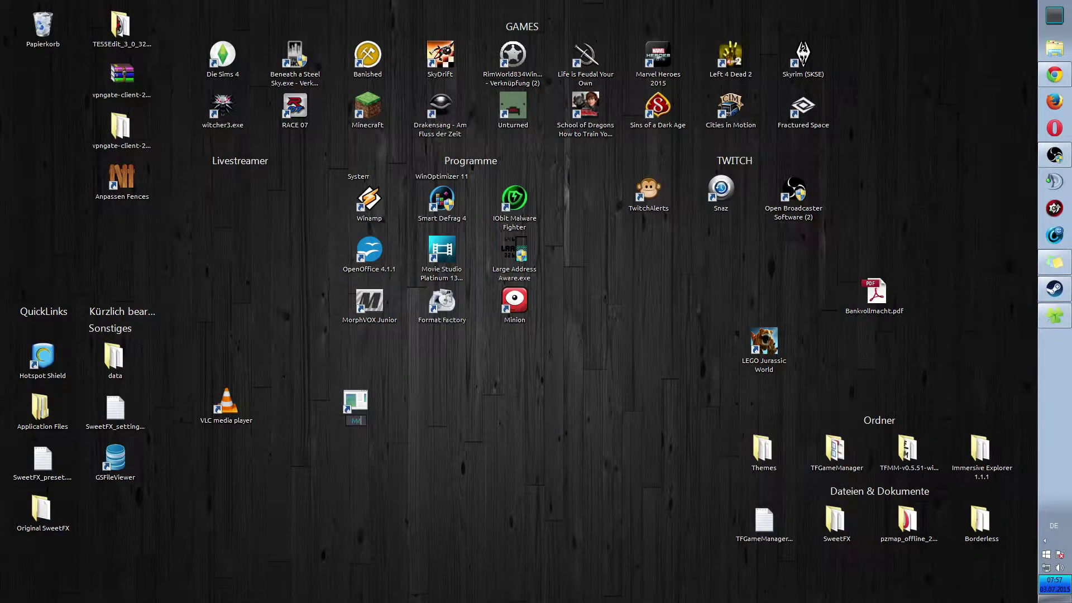
text(White & Mrs Pink)
key(Return)
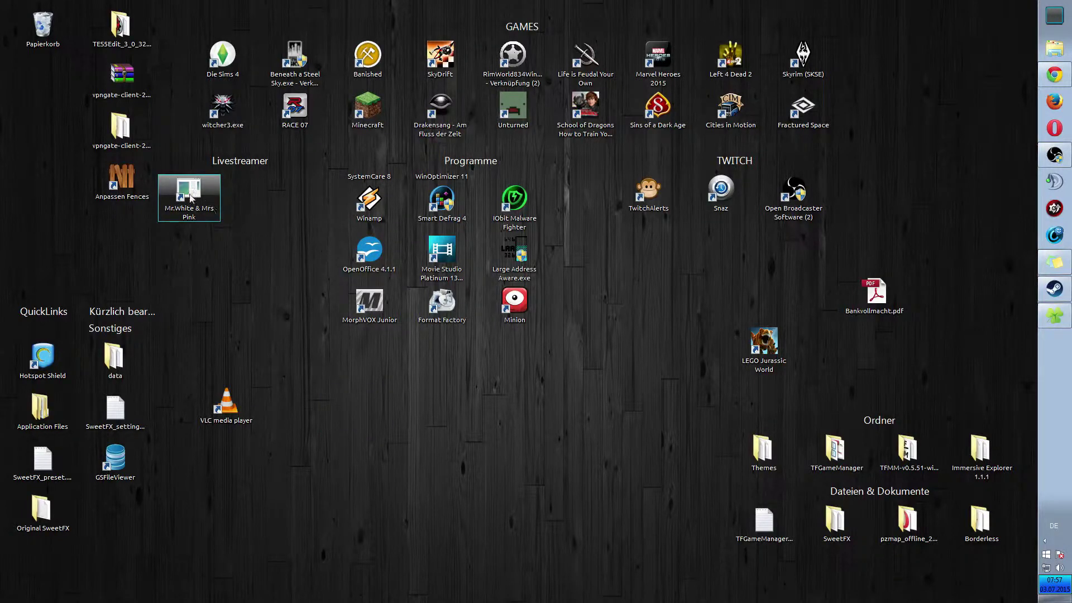
Step: Create another shortcut from the Mr.White & Mrs Pink shortcut and rename the new one as SteveMemories
right_click(192, 195)
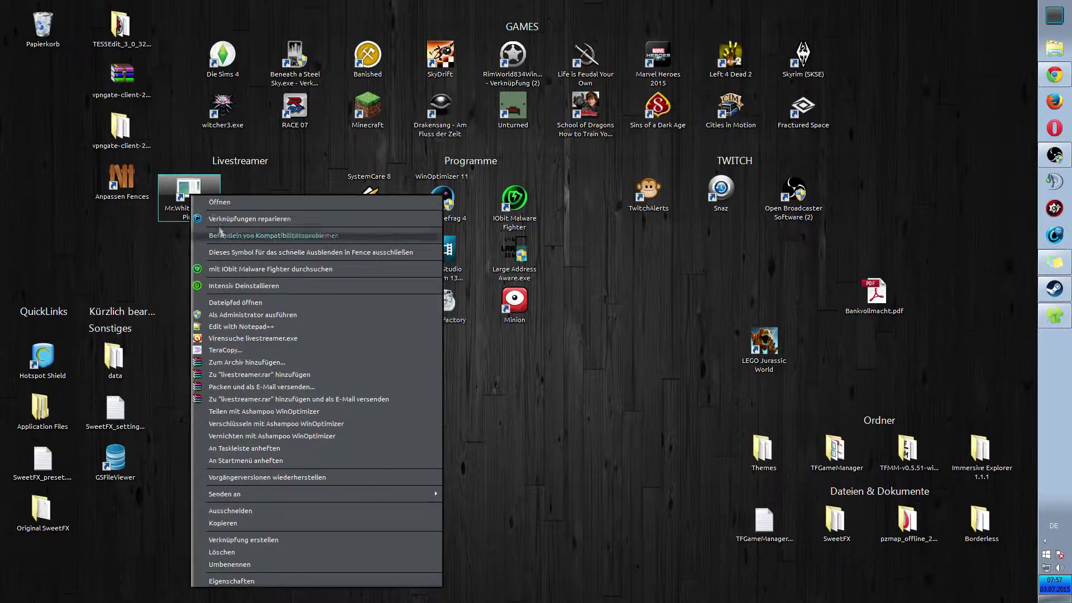
click(243, 539)
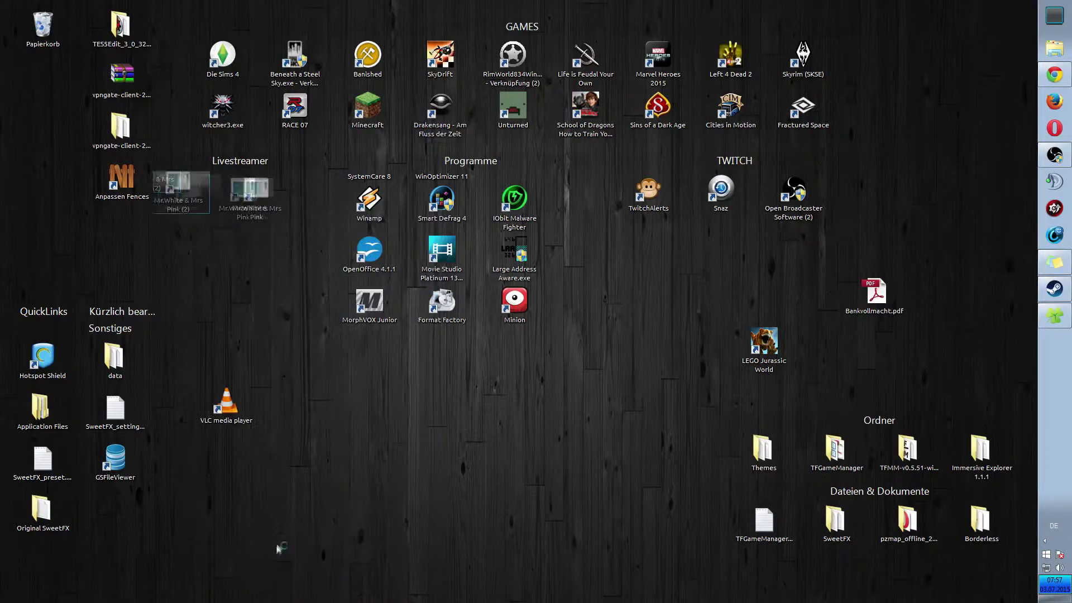
double_click(389, 460)
click(266, 206)
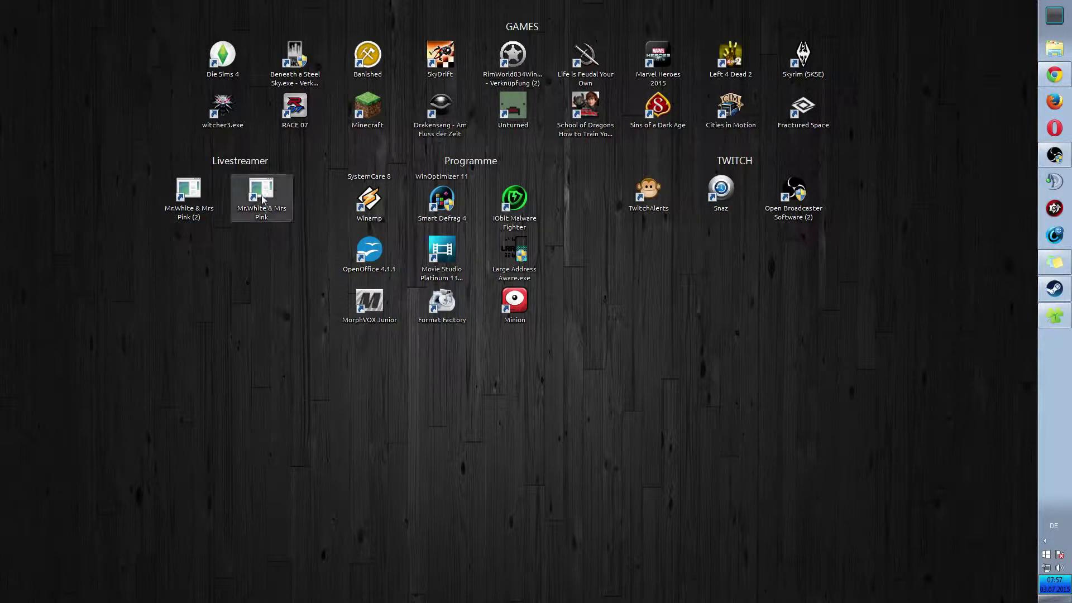
click(194, 208)
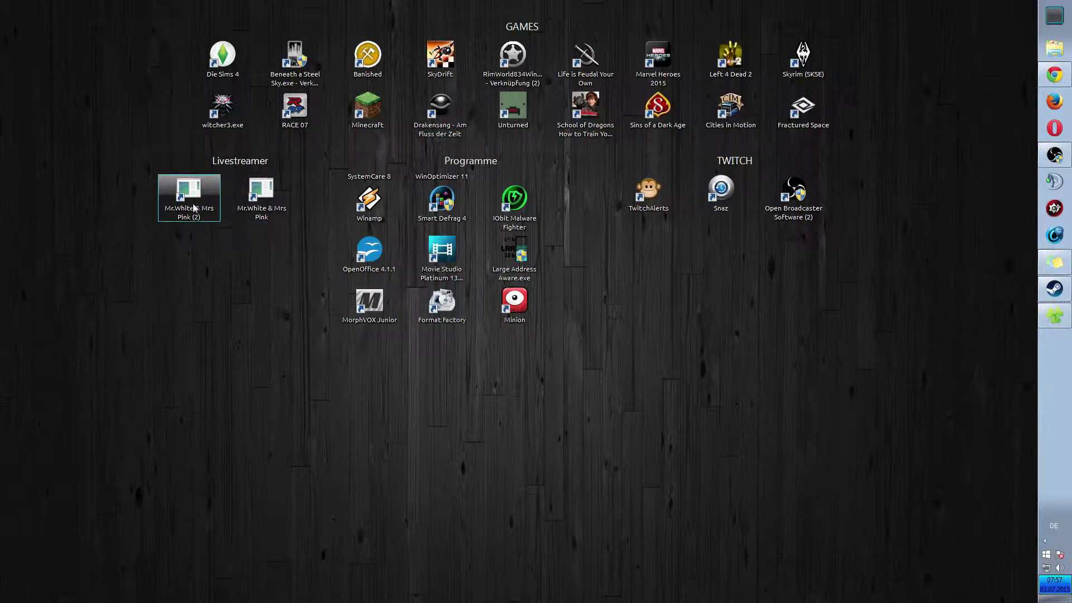
right_click(191, 211)
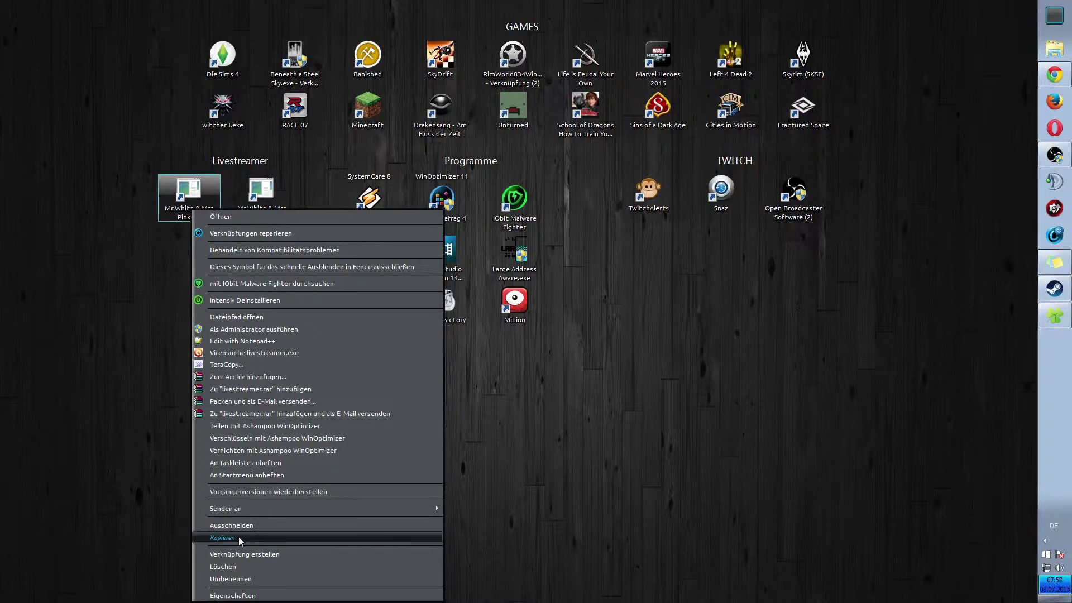
click(229, 579)
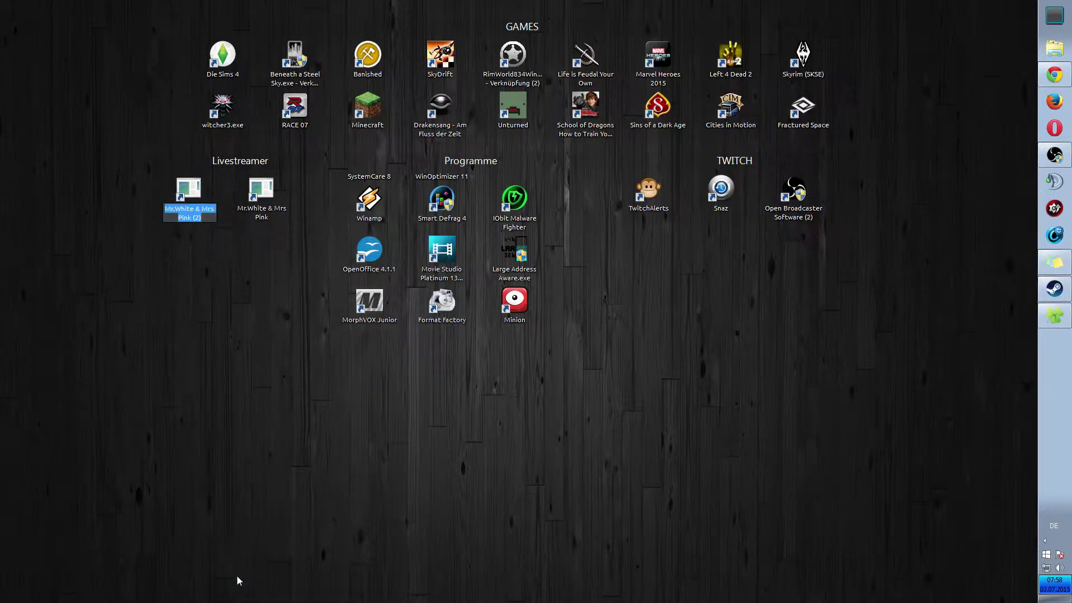
text(SteveMemories)
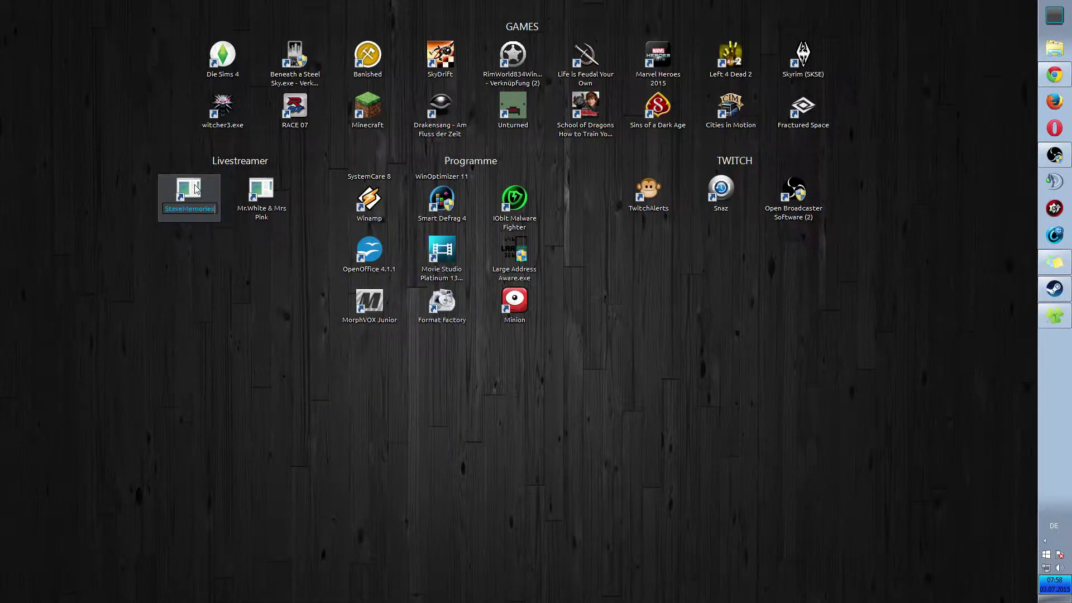
key(Return)
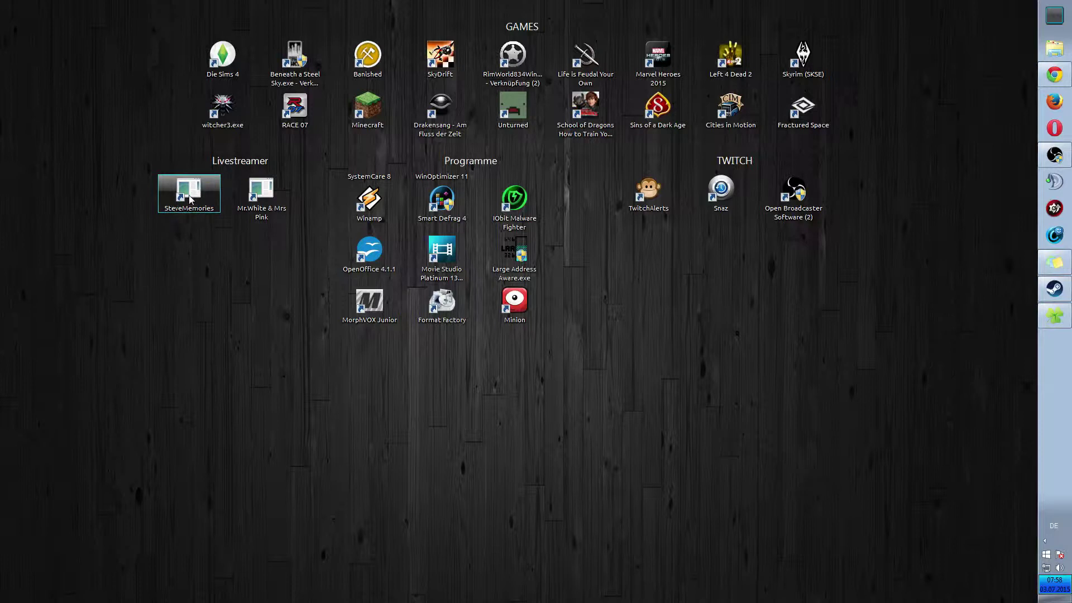
Step: Replace the channel name in the SteveMemories shortcut's target with SteveMemories, keeping source quality, and save the properties
right_click(190, 199)
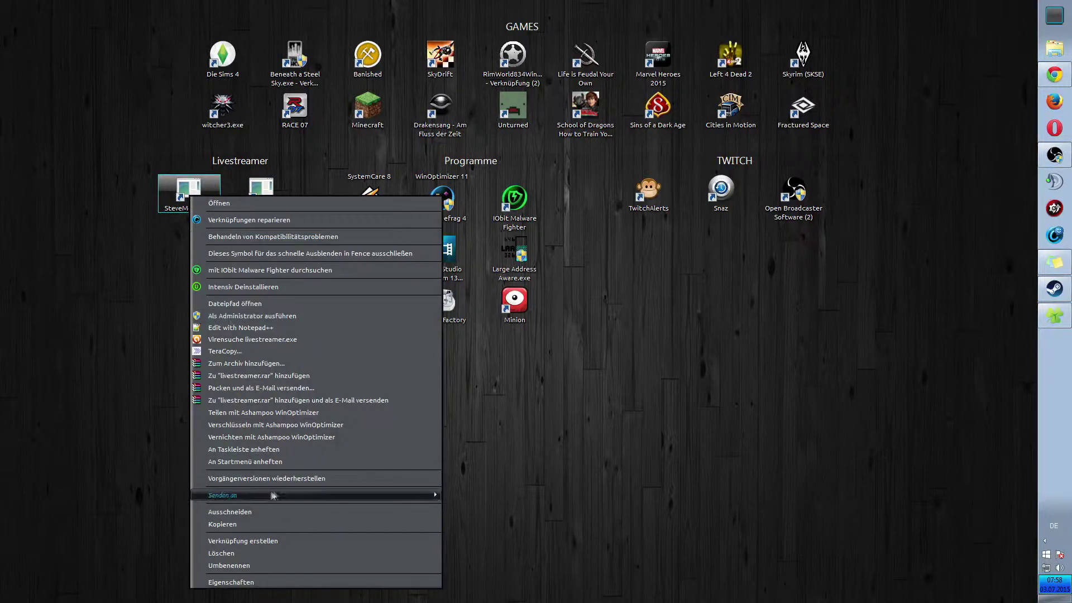
click(252, 590)
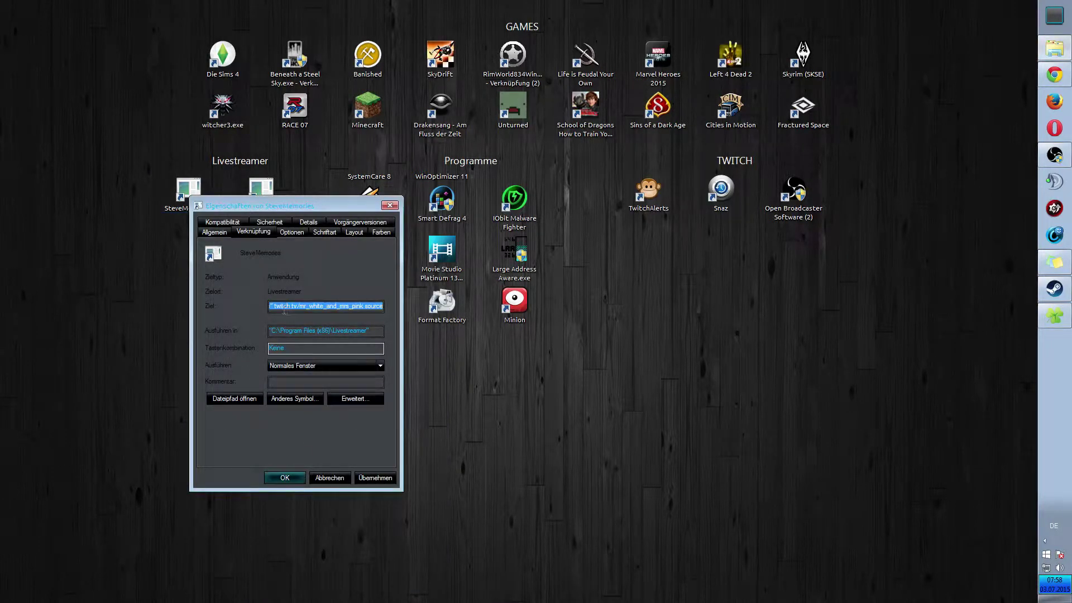
click(316, 306)
drag(300, 305, 367, 305)
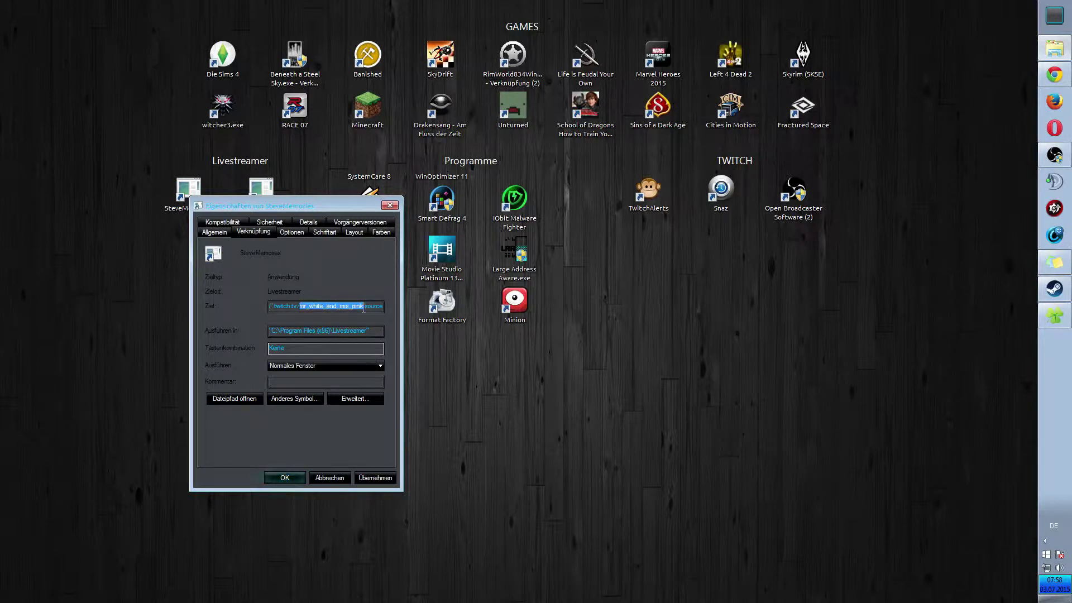
text(SteveMemories)
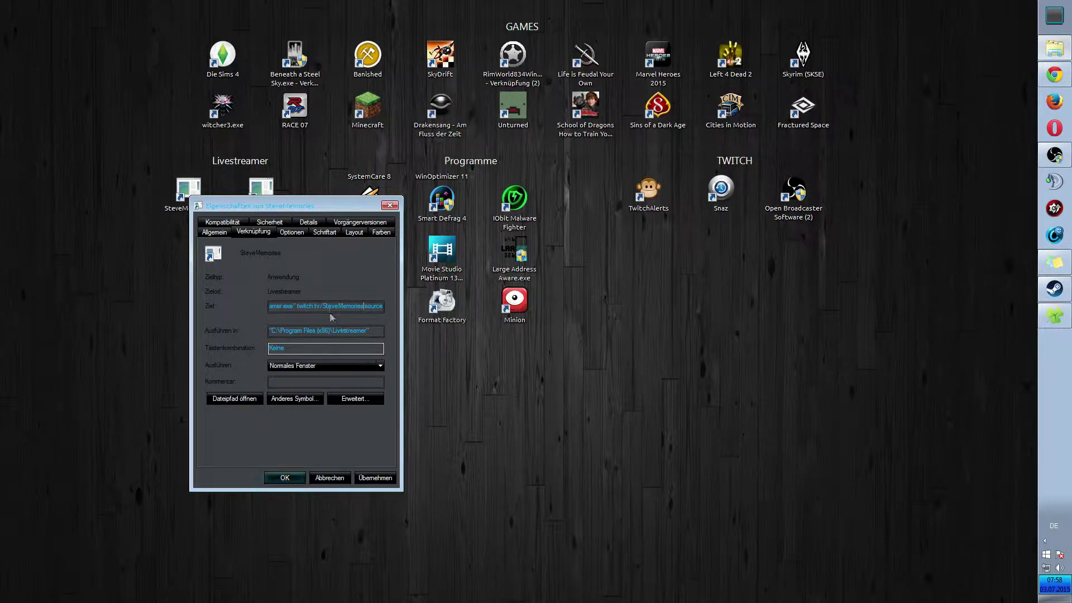
click(373, 478)
click(284, 479)
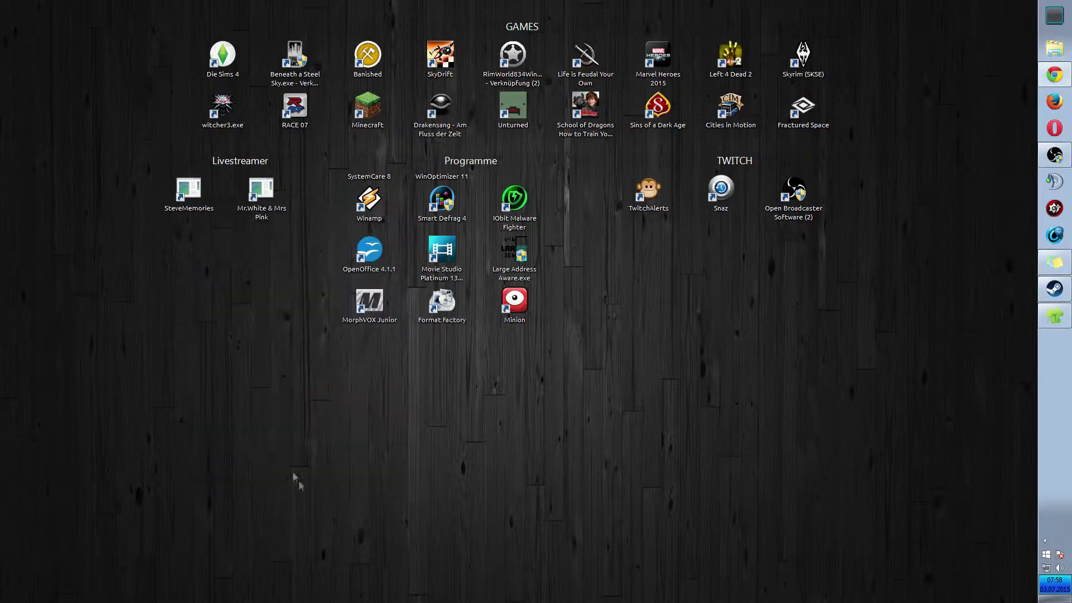
Step: Launch the SteveMemories shortcut to play the stream in VLC and view its Livestreamer console window
double_click(181, 194)
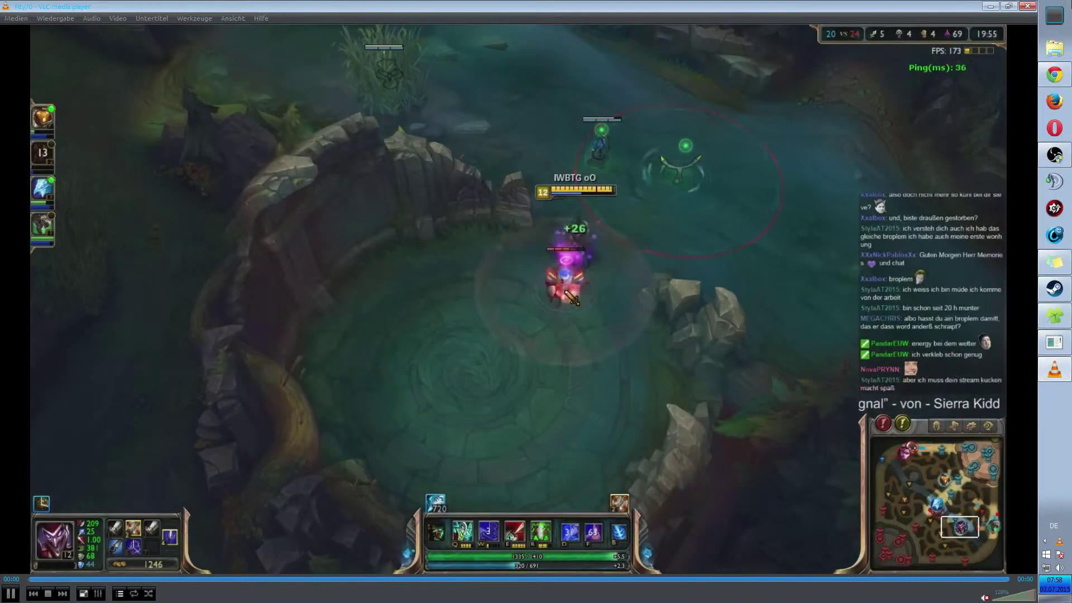
click(1054, 342)
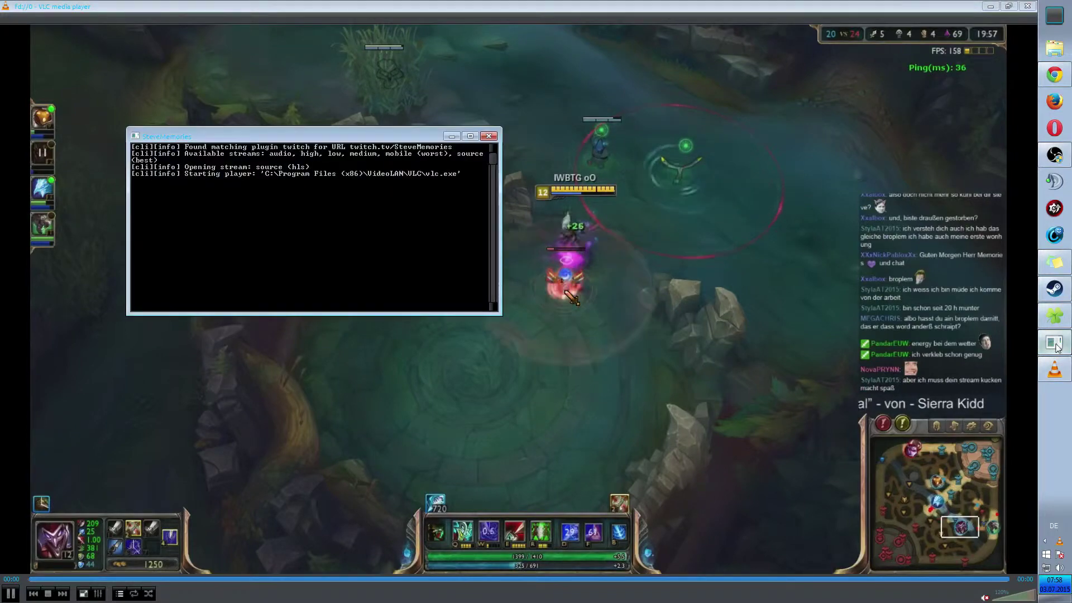
drag(193, 139, 321, 176)
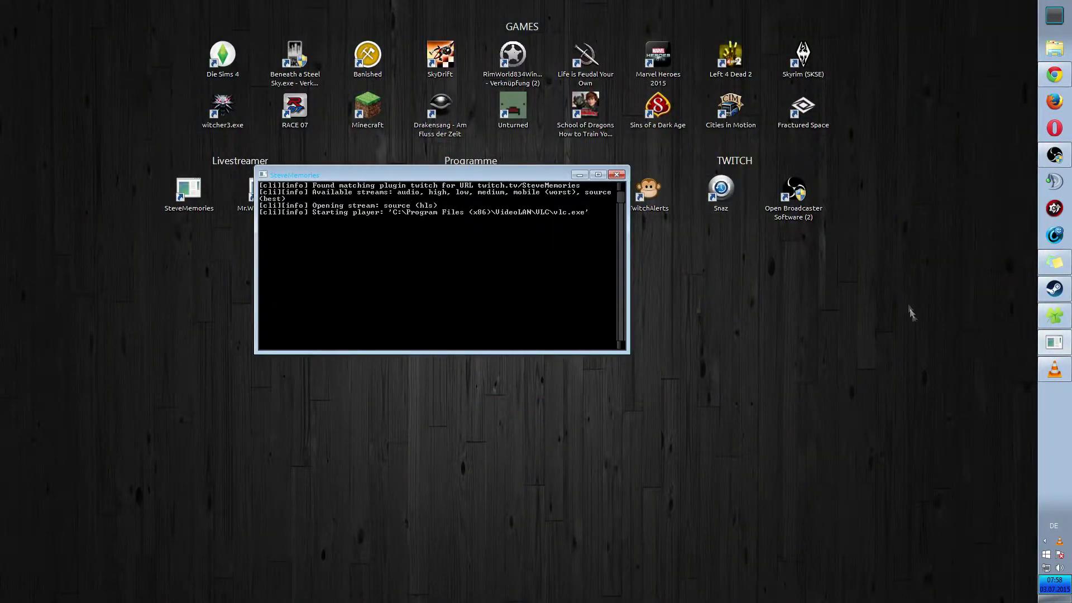
Step: Bring the VLC stream back into view, and minimize both VLC and the Livestreamer console window
click(1057, 366)
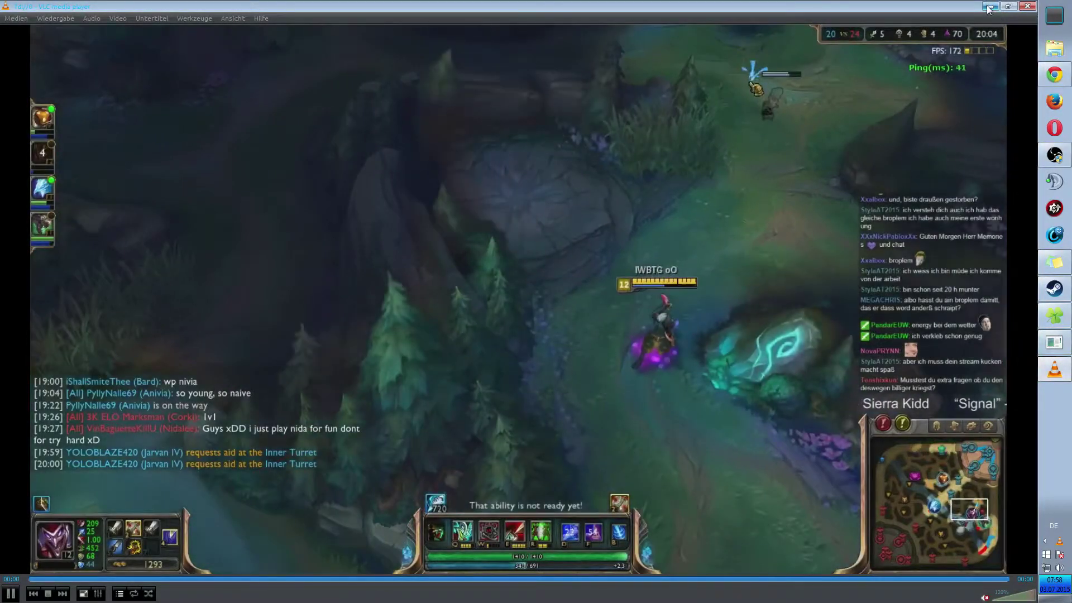
click(1022, 7)
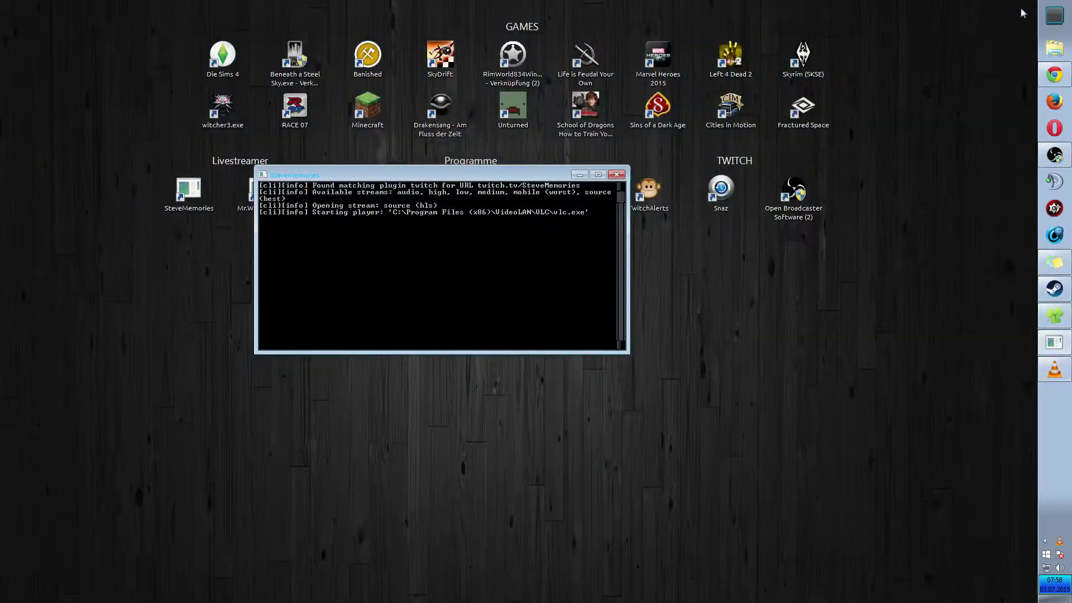
click(579, 175)
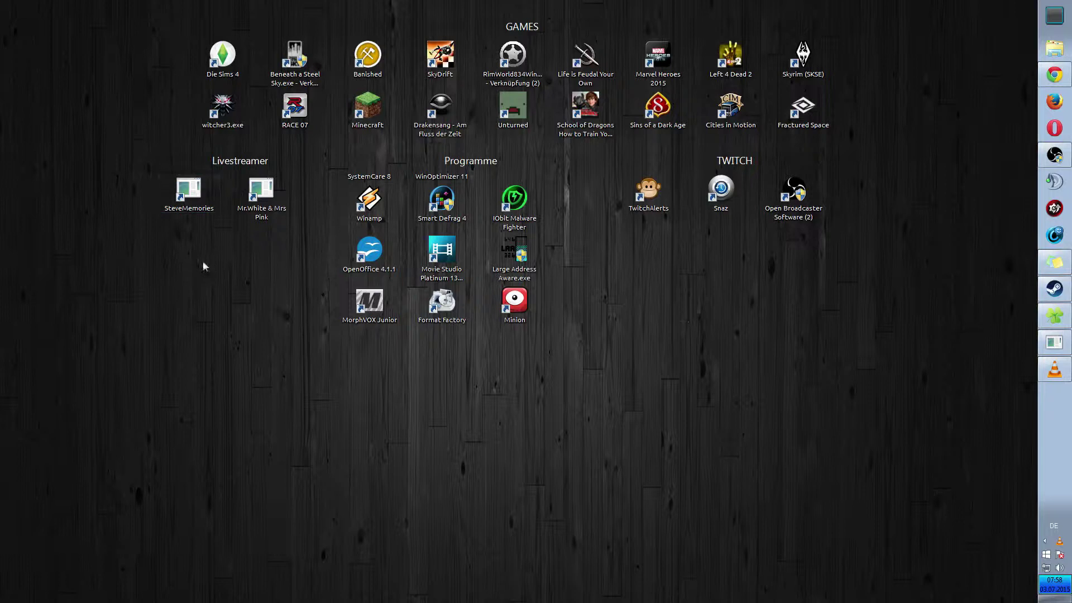
Step: Create another shortcut from the SteveMemories shortcut and rename the new one as Bl00dyLP
right_click(186, 199)
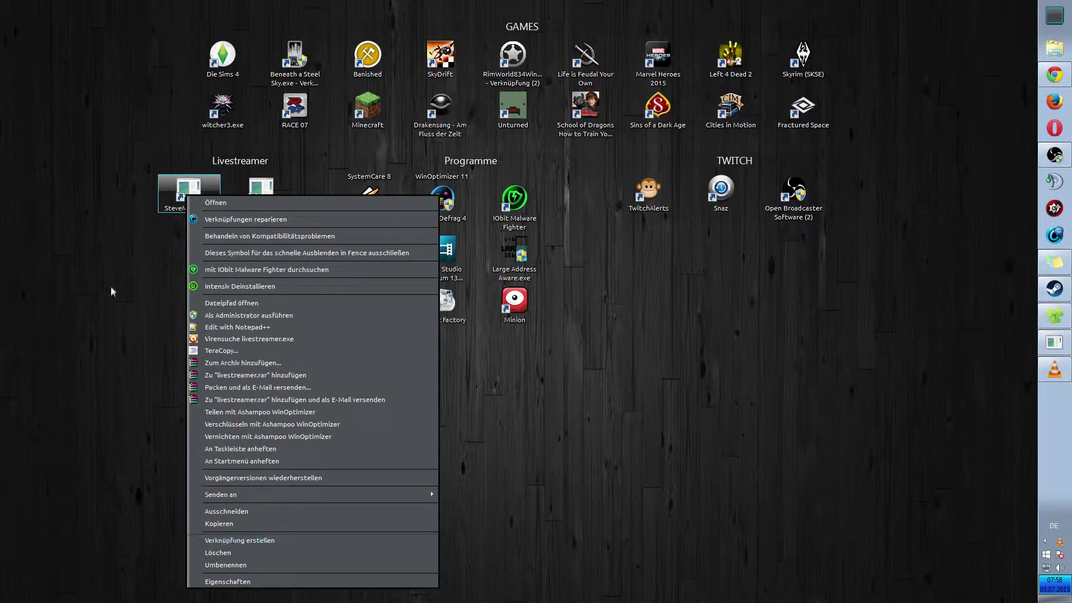
click(177, 199)
right_click(176, 194)
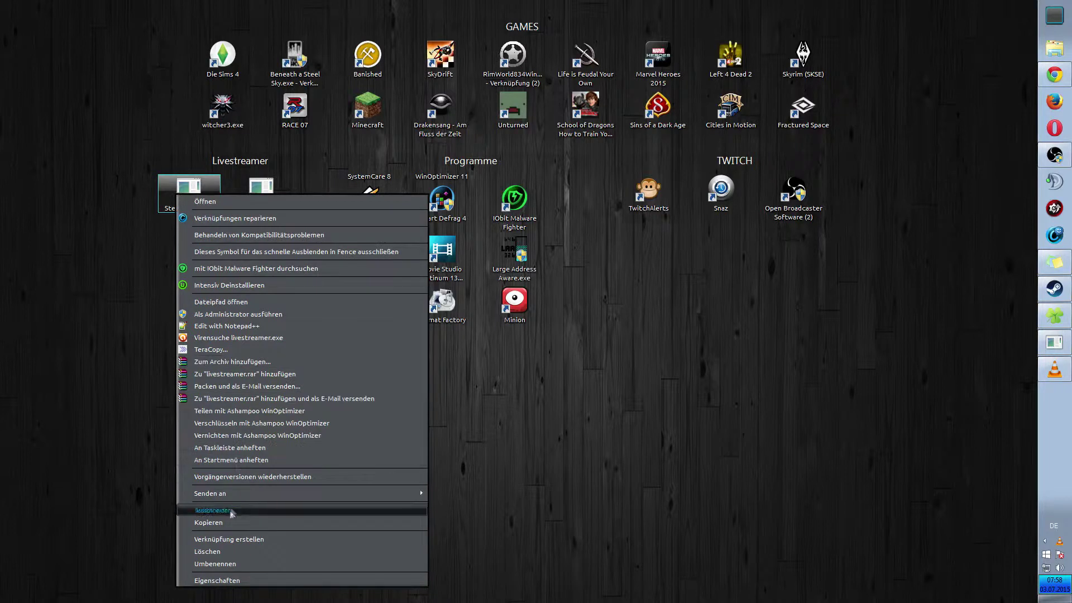
click(228, 539)
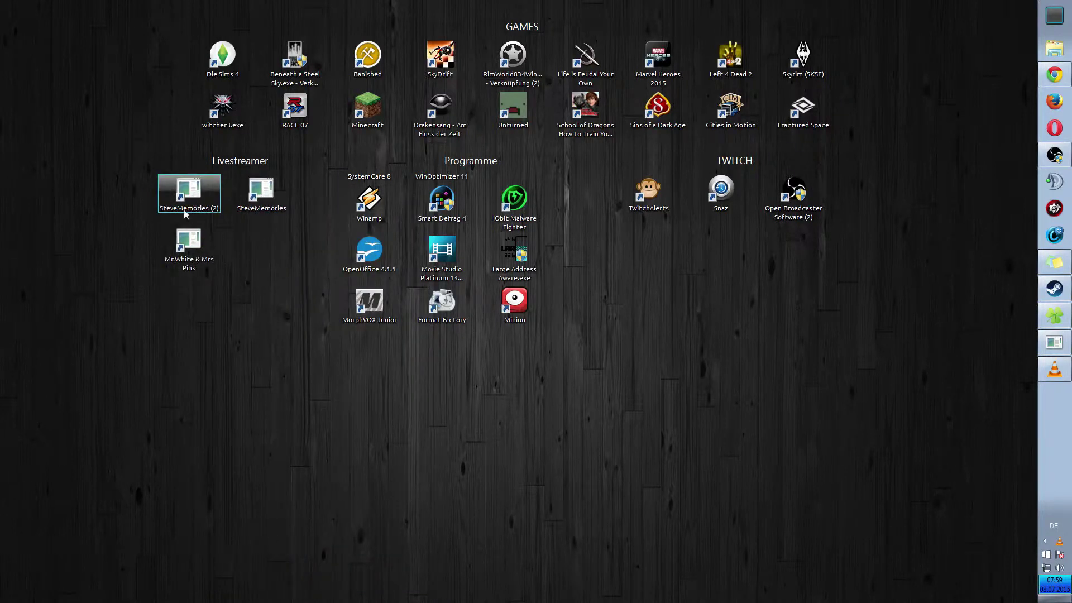
click(186, 211)
text(Bl00dyLP)
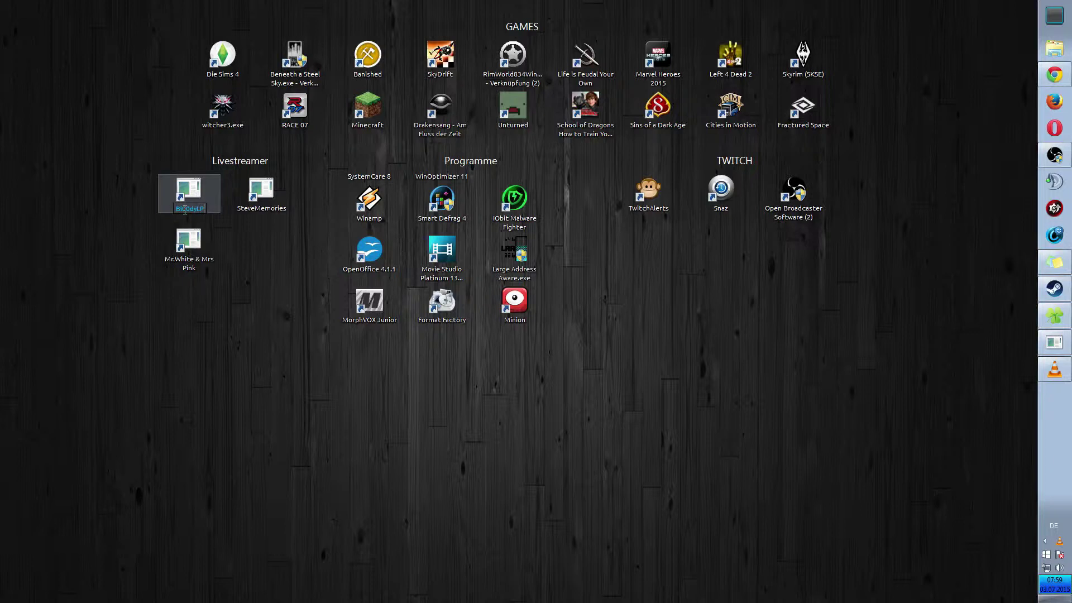
key(Return)
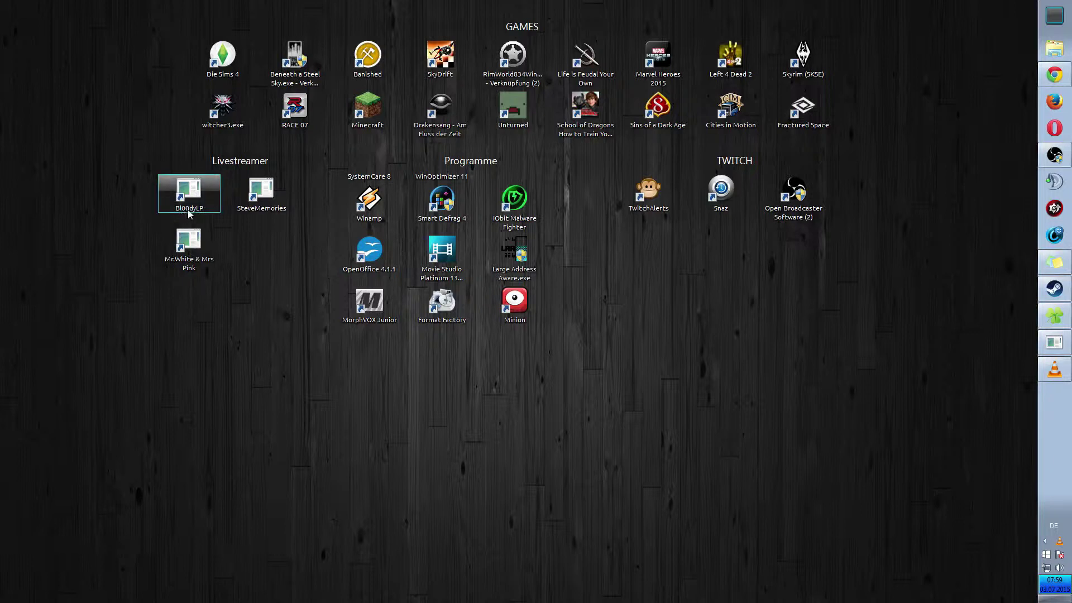
Step: Create another shortcut from the Bl00dyLP shortcut and rename the new one as Zwergtube
right_click(189, 215)
click(249, 554)
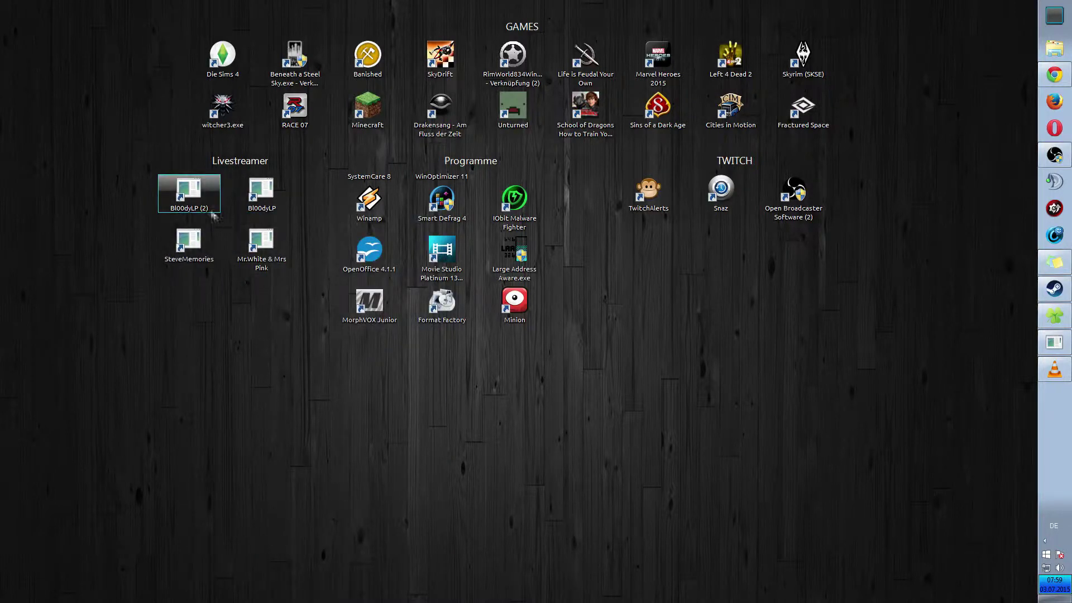
right_click(203, 210)
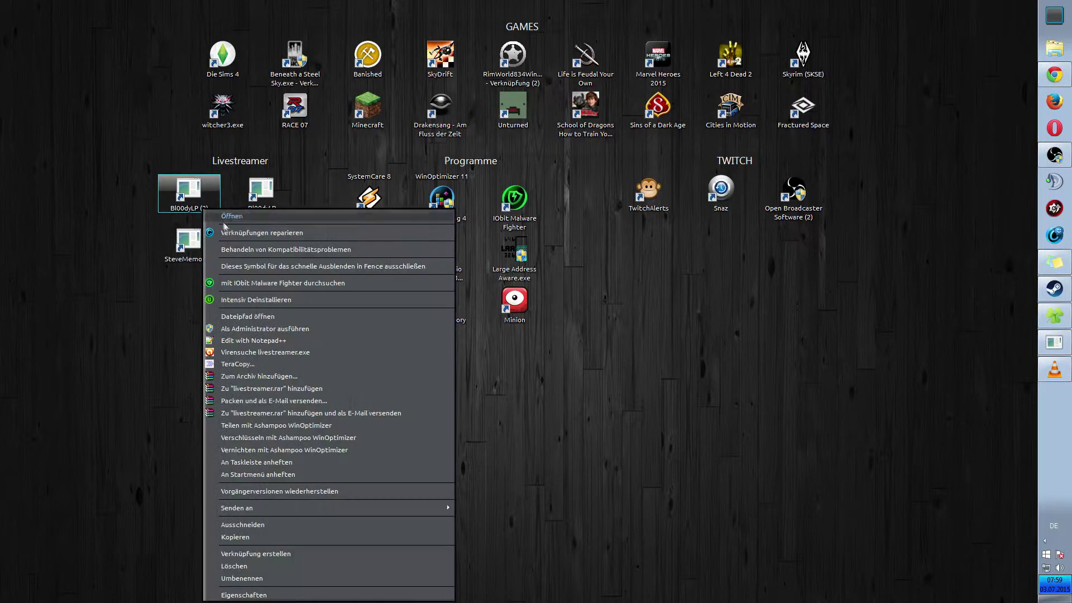
click(240, 578)
text(Zwergtube)
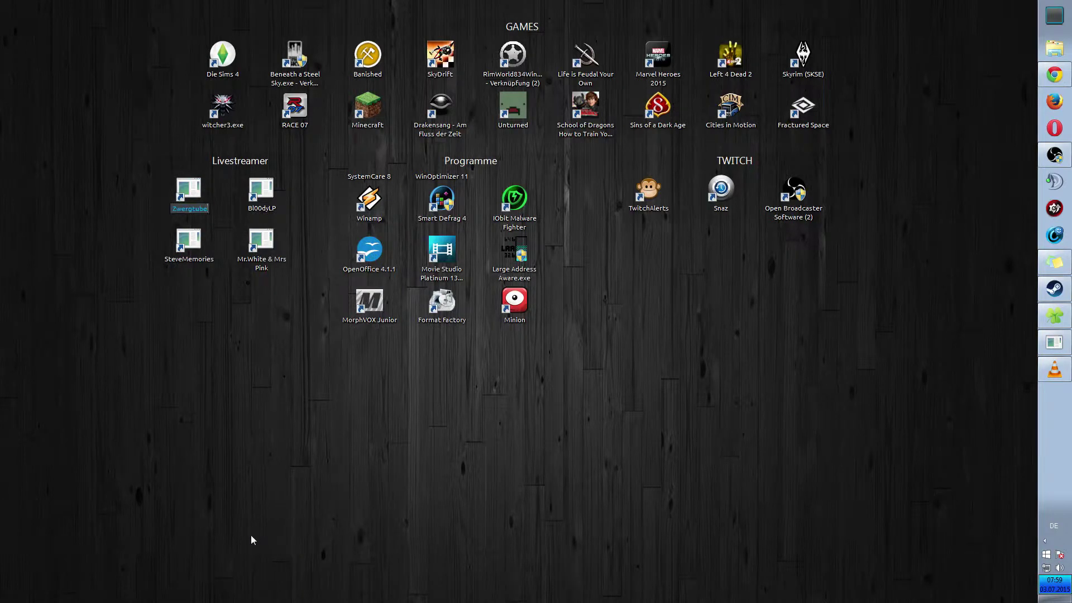
key(Return)
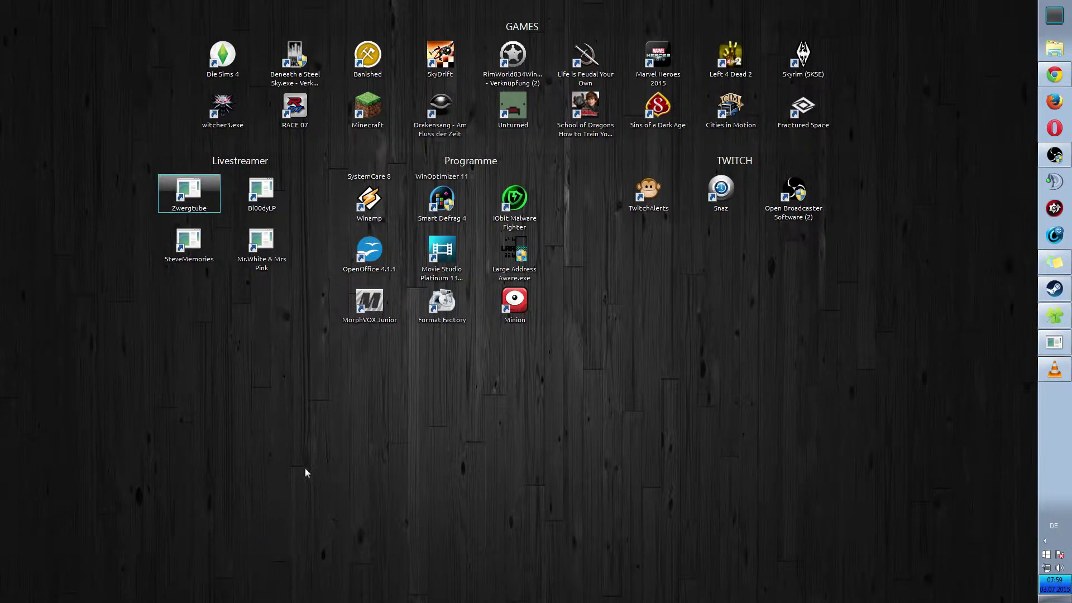
click(300, 449)
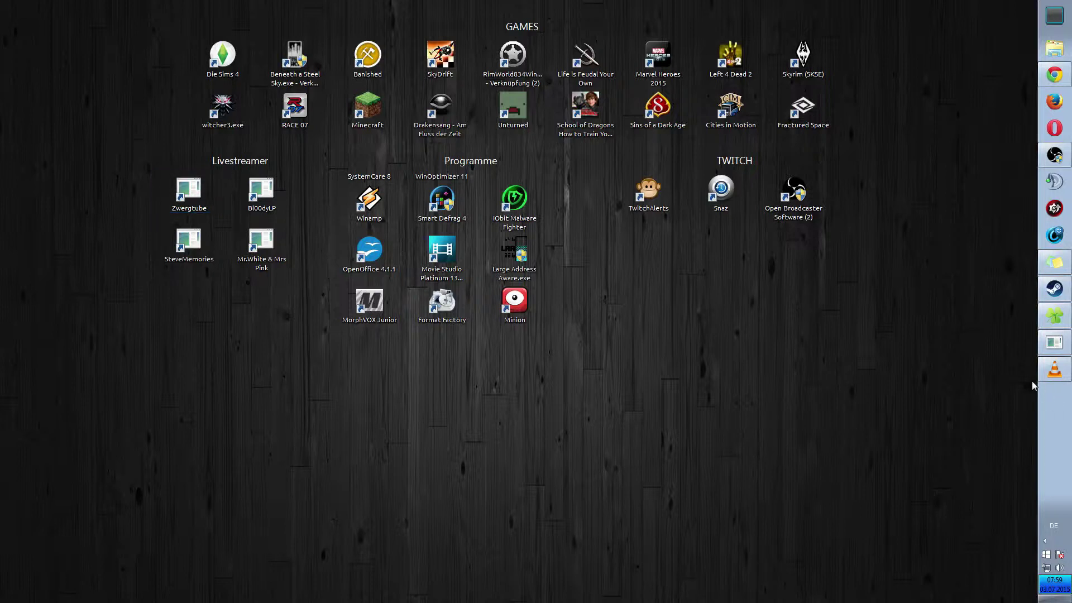
Step: Replace SteveMemories with Zwergtube as the channel in the Zwergtube shortcut's target and apply the change
right_click(185, 180)
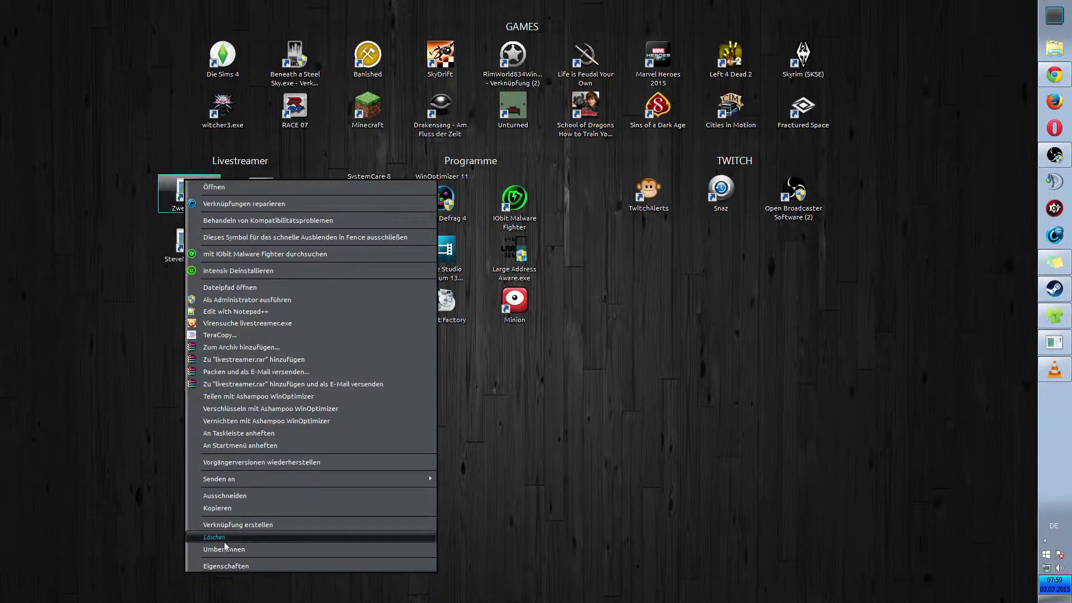
click(227, 565)
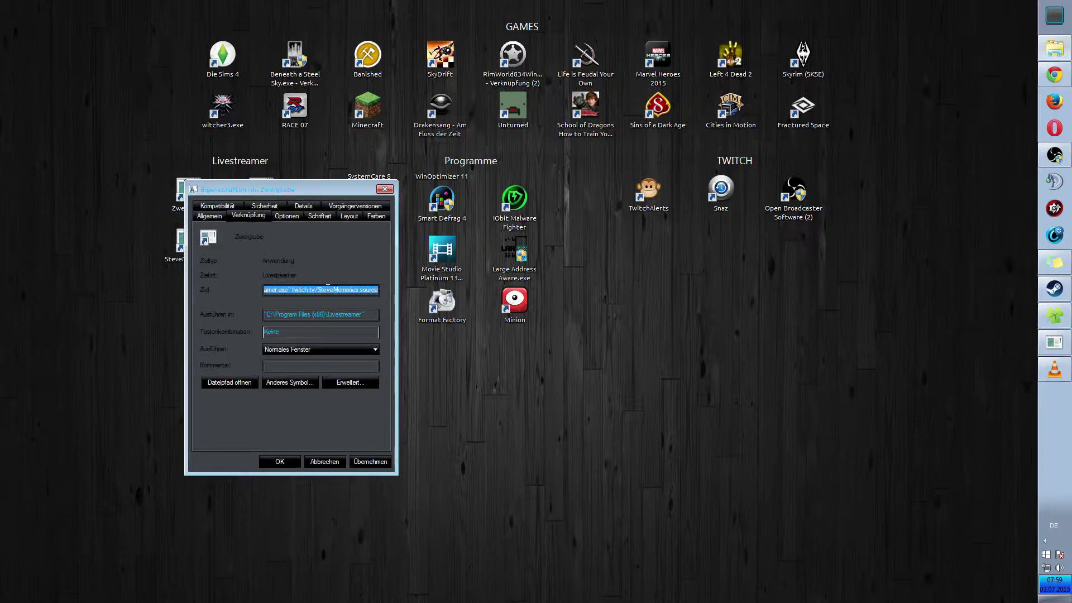
drag(316, 290, 360, 293)
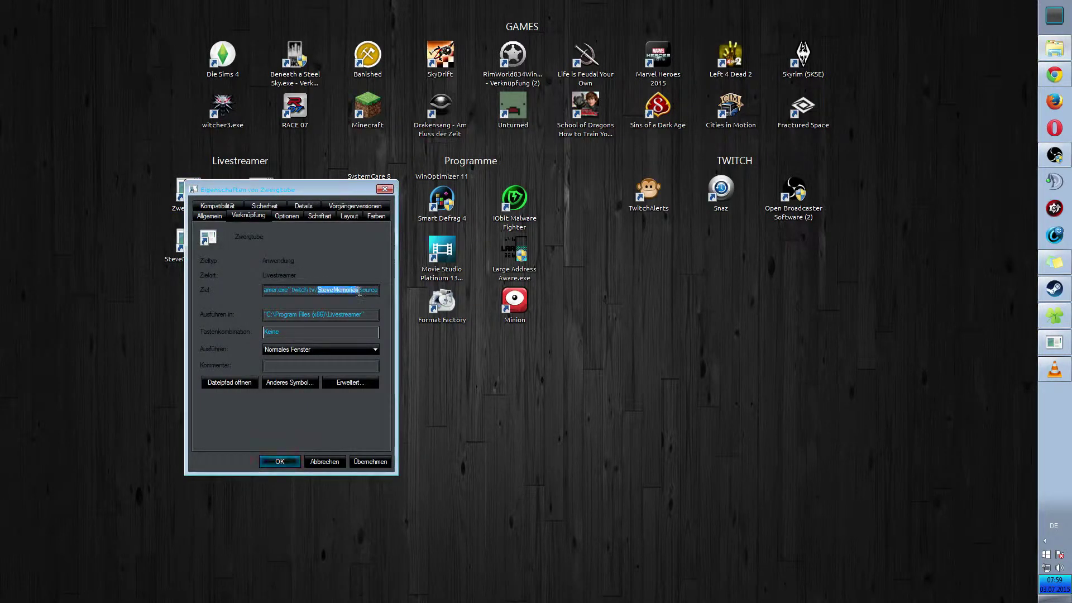
text(Zwergtube)
click(284, 461)
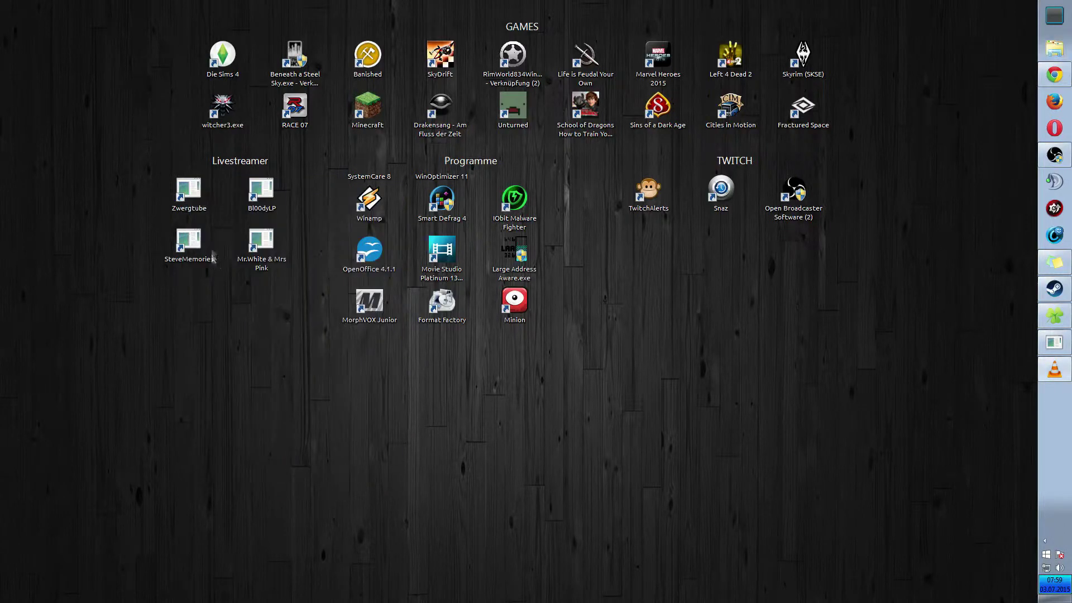
Step: Replace SteveMemories with Bl00dyLP as the channel in the Bl00dyLP shortcut's target and apply the change
right_click(259, 196)
click(305, 587)
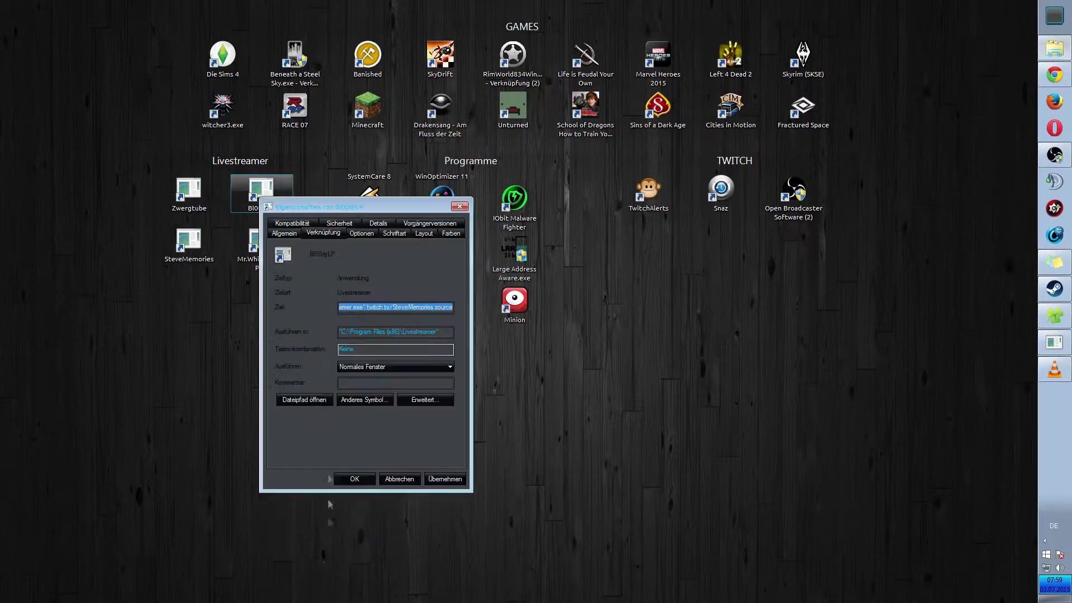
drag(392, 308, 435, 308)
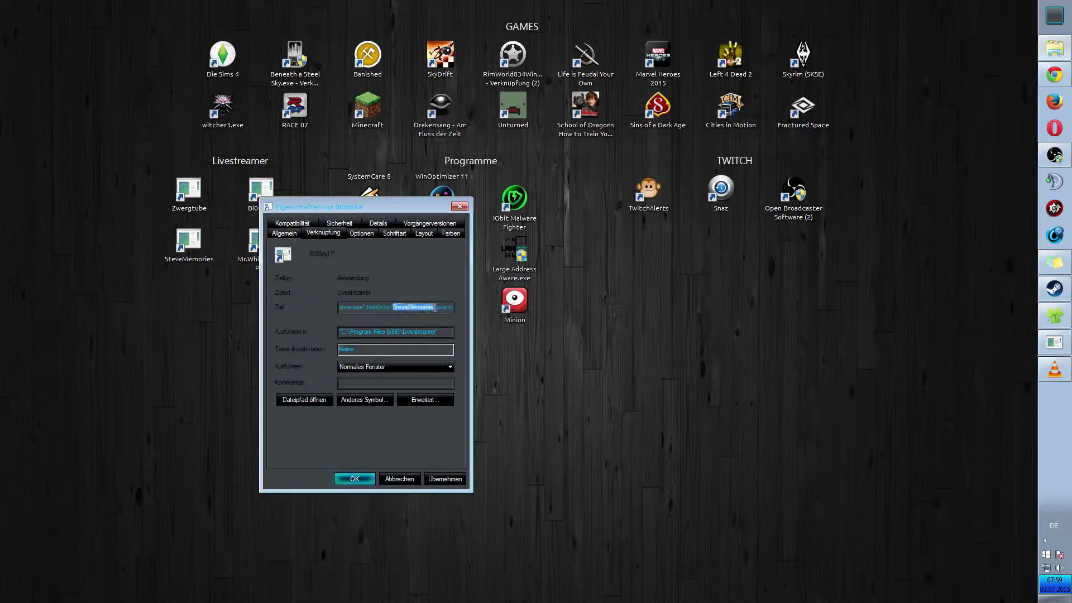
text(Bl00d)
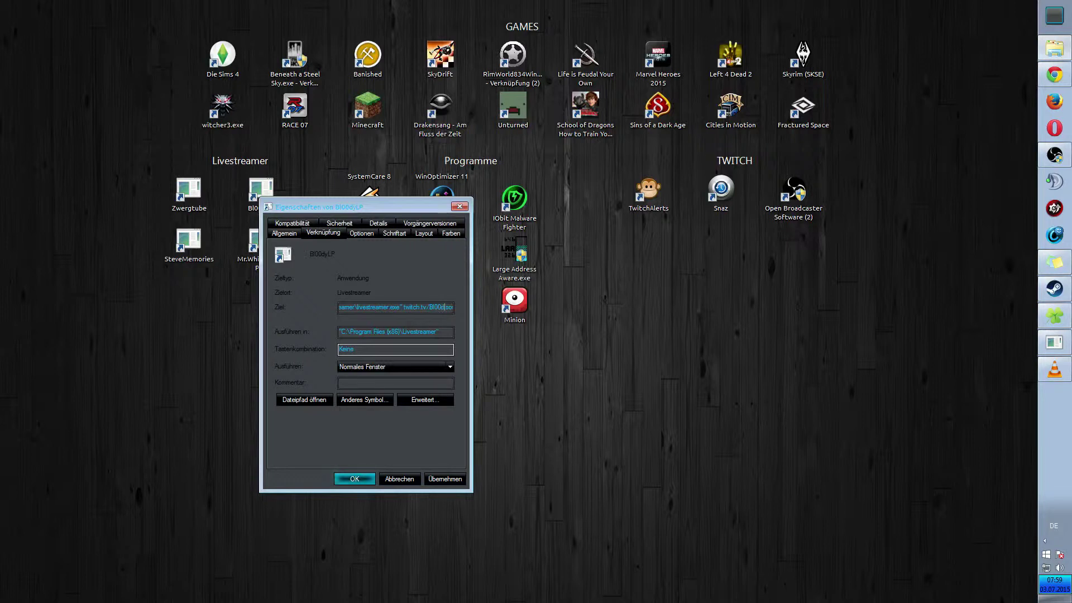
text(yLP)
key(ctrl+a)
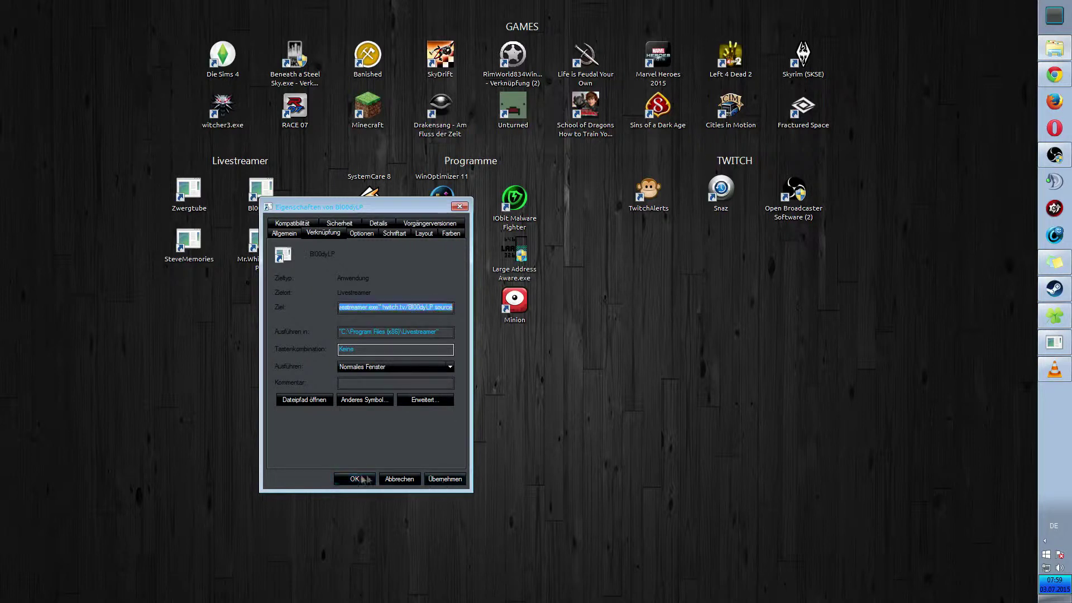
click(366, 479)
Step: Launch the Bl00dyLP and Zwergtube shortcuts to test whether each one calls its own Twitch channel
double_click(261, 192)
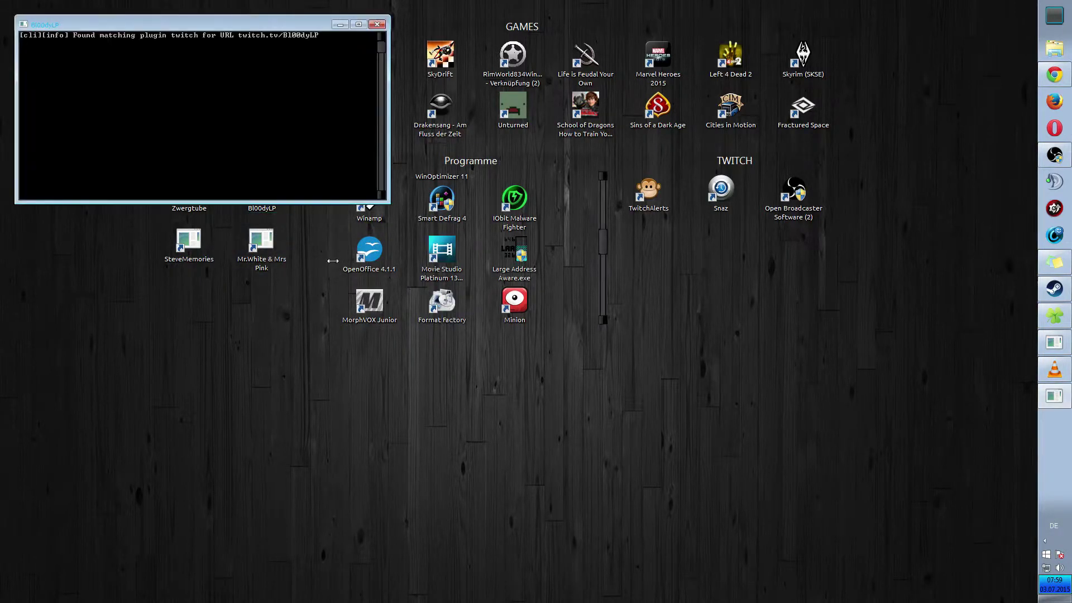
click(179, 195)
double_click(180, 196)
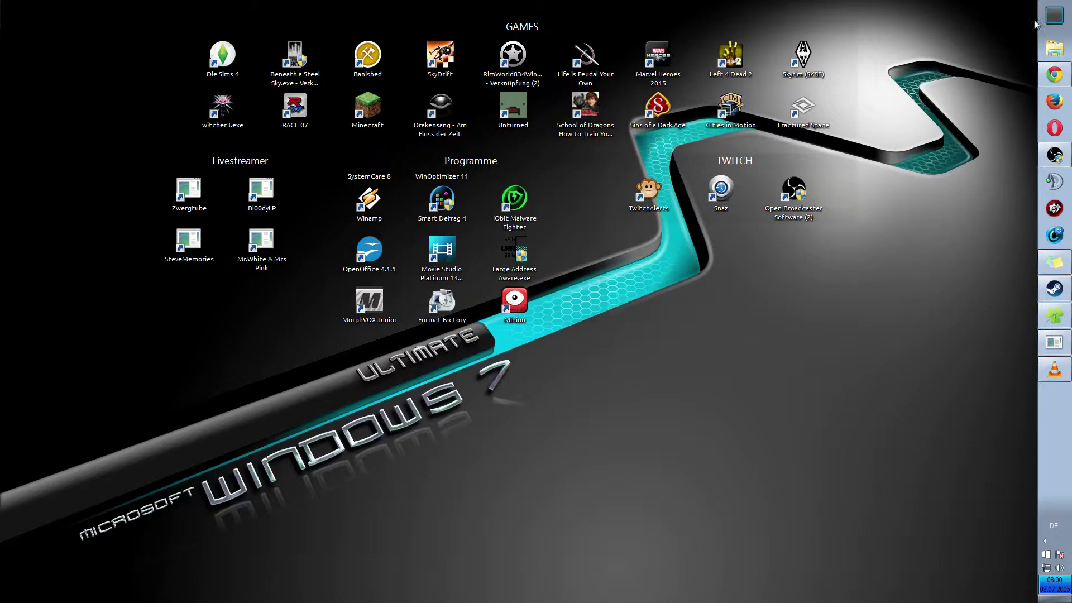
Step: Switch to Chrome, open the SteveMemories channel from the League of Legends directory and pause its web player
click(1054, 75)
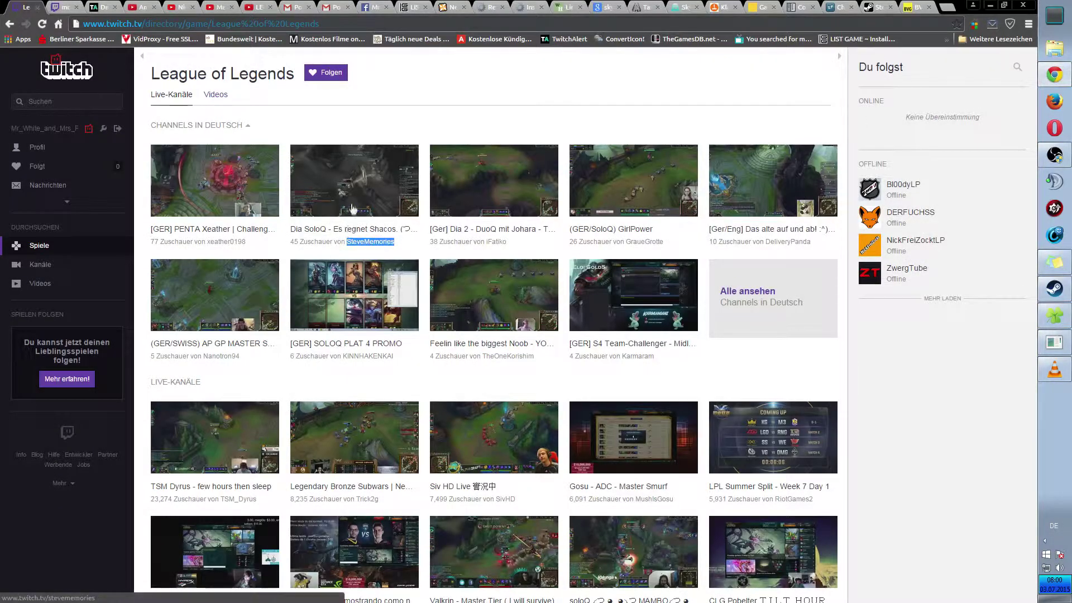
click(355, 208)
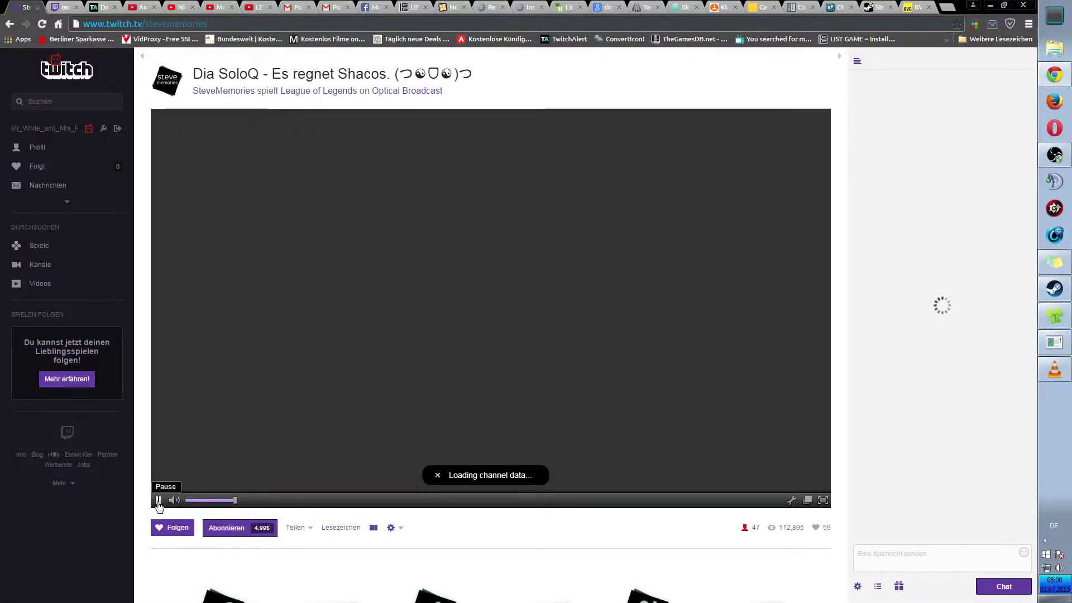
click(158, 500)
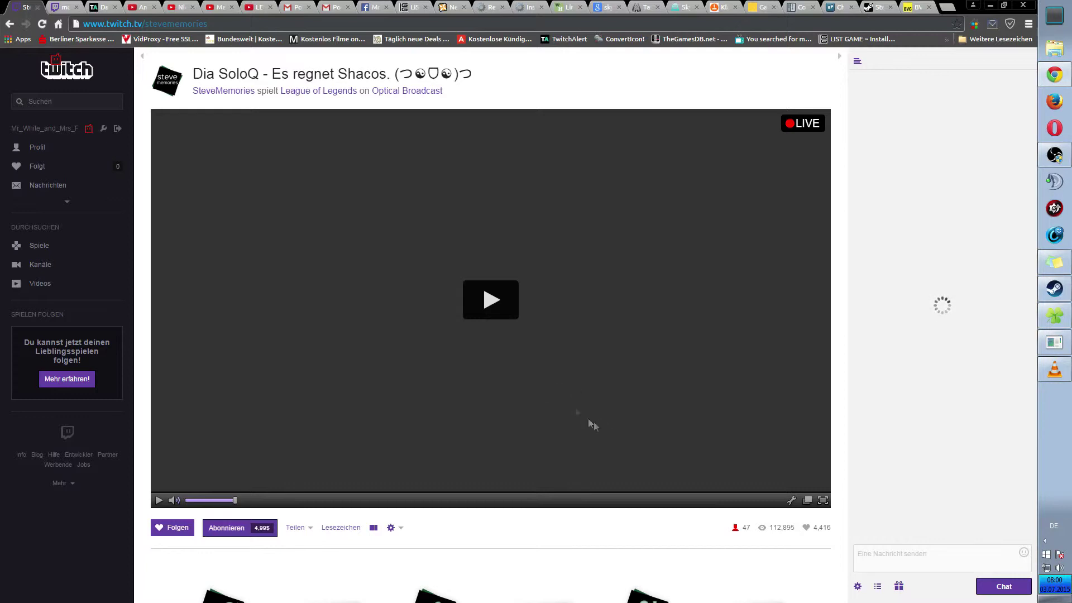
Step: Pop out the SteveMemories chat into its own window and move that window away from the screen corner
click(858, 586)
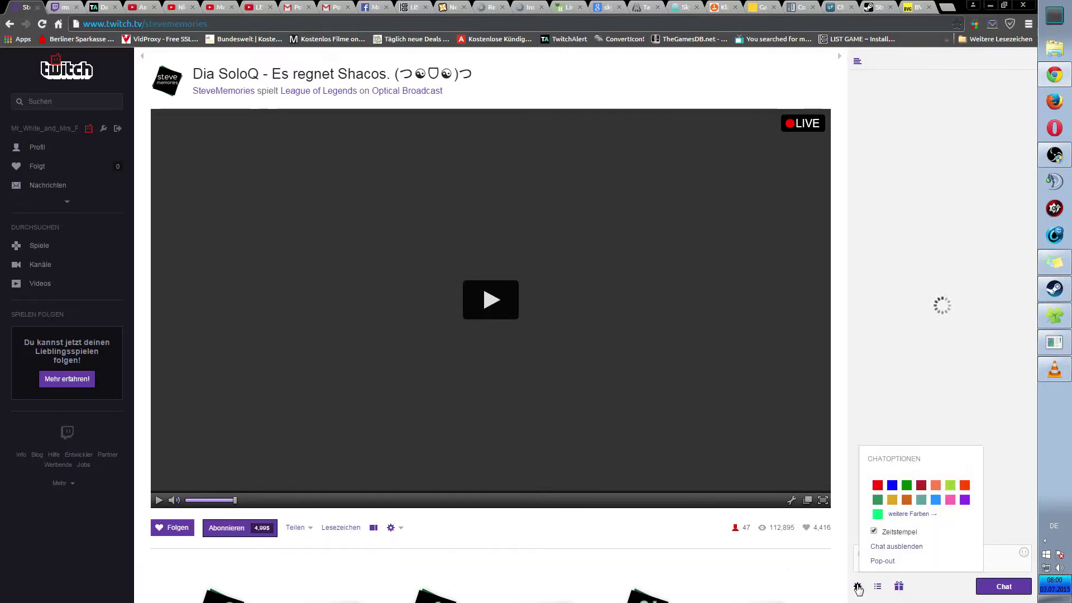
click(858, 586)
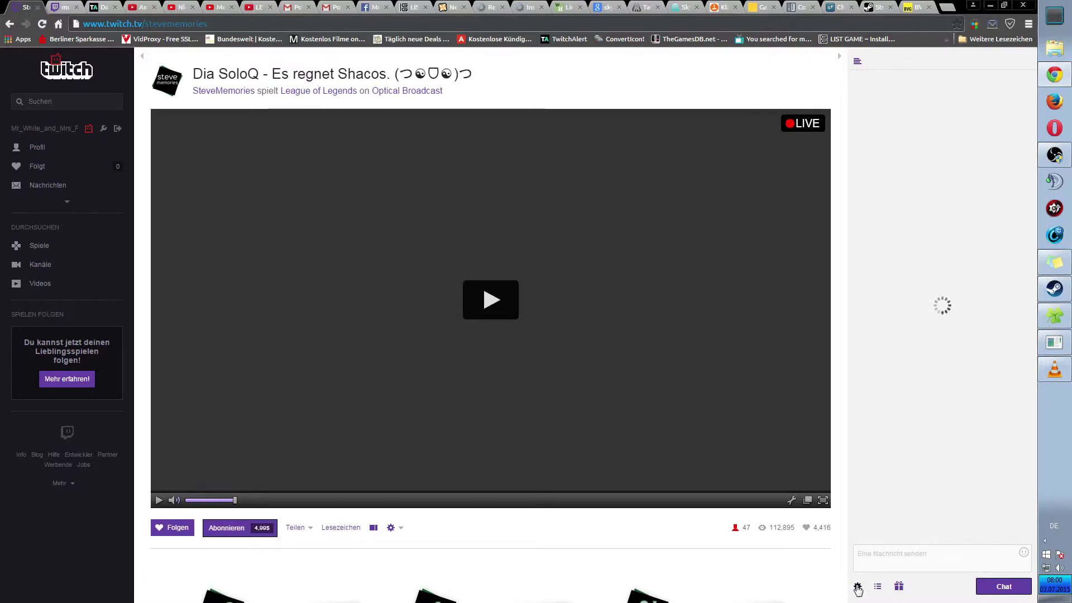
click(857, 586)
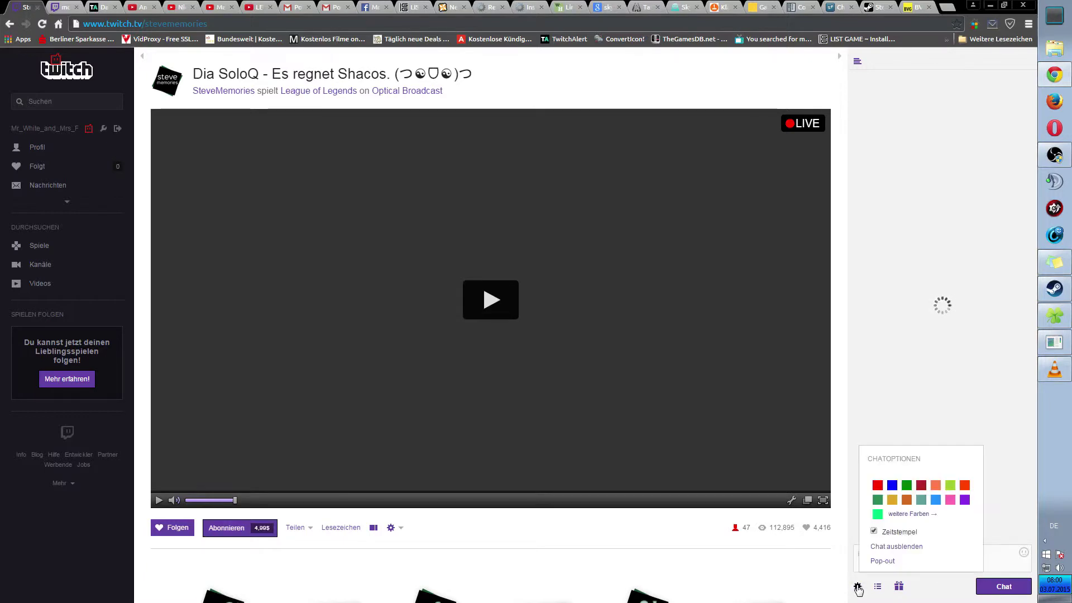
click(881, 561)
drag(117, 37, 848, 153)
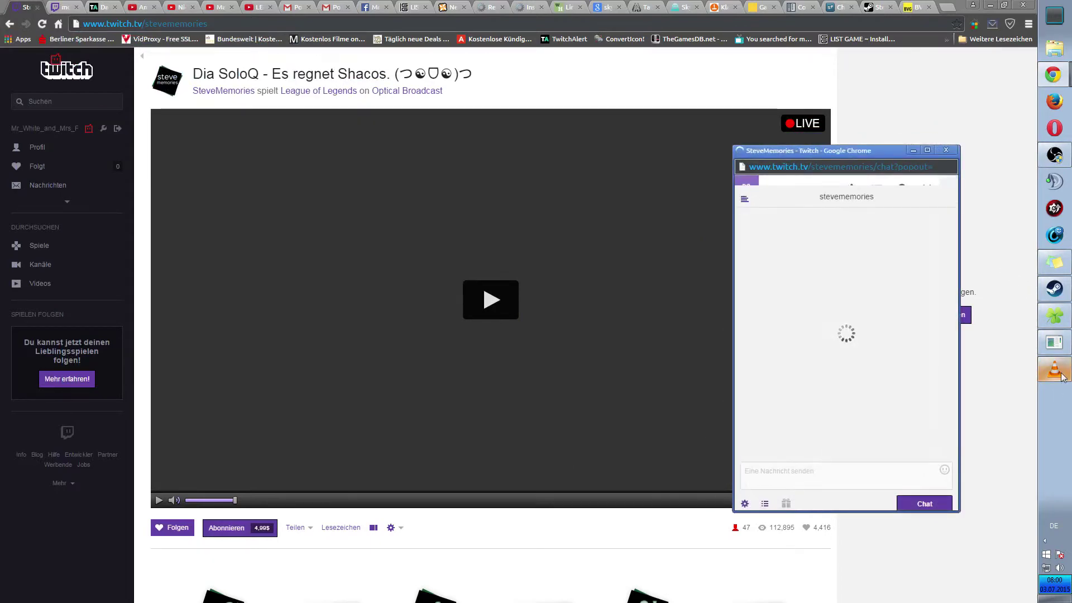
Step: Bring up the VLC stream with the chat pop-out over it, shrink the chat window and place it along the video's left edge
click(1055, 378)
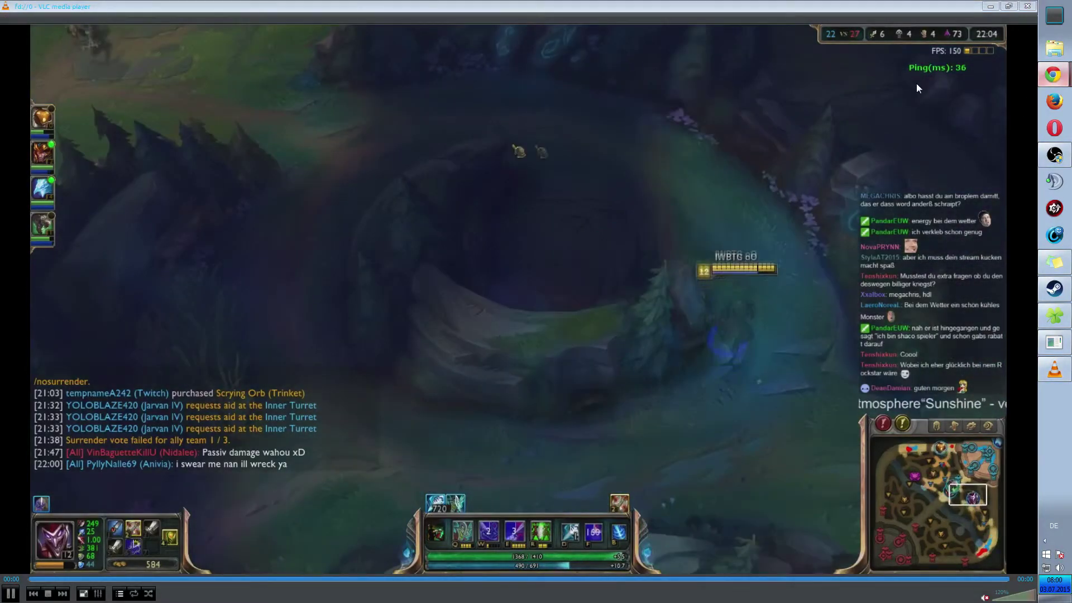
click(916, 82)
drag(821, 153, 103, 229)
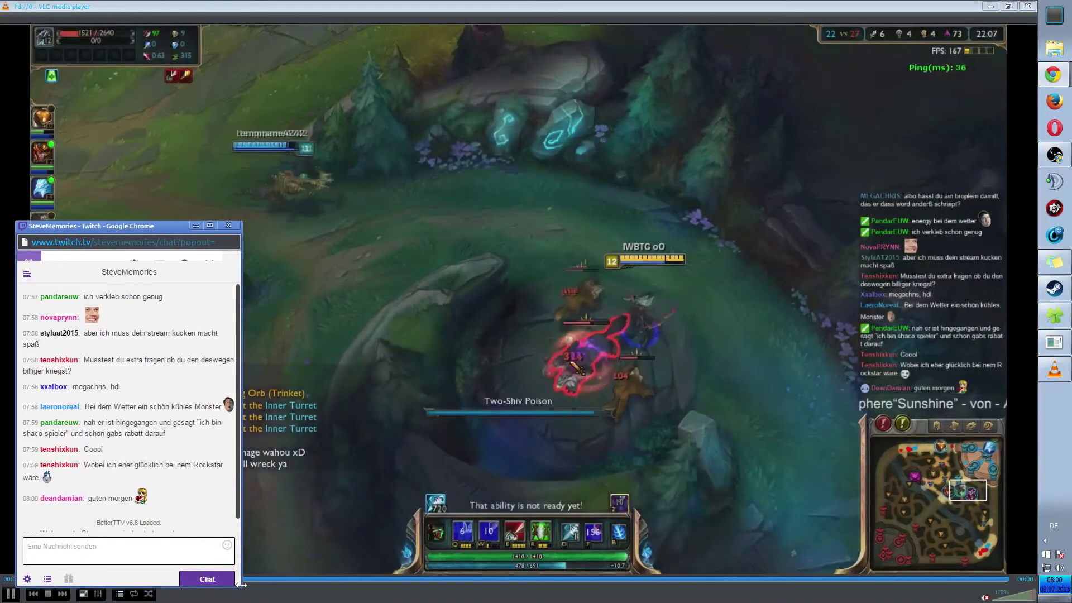
drag(240, 587, 157, 488)
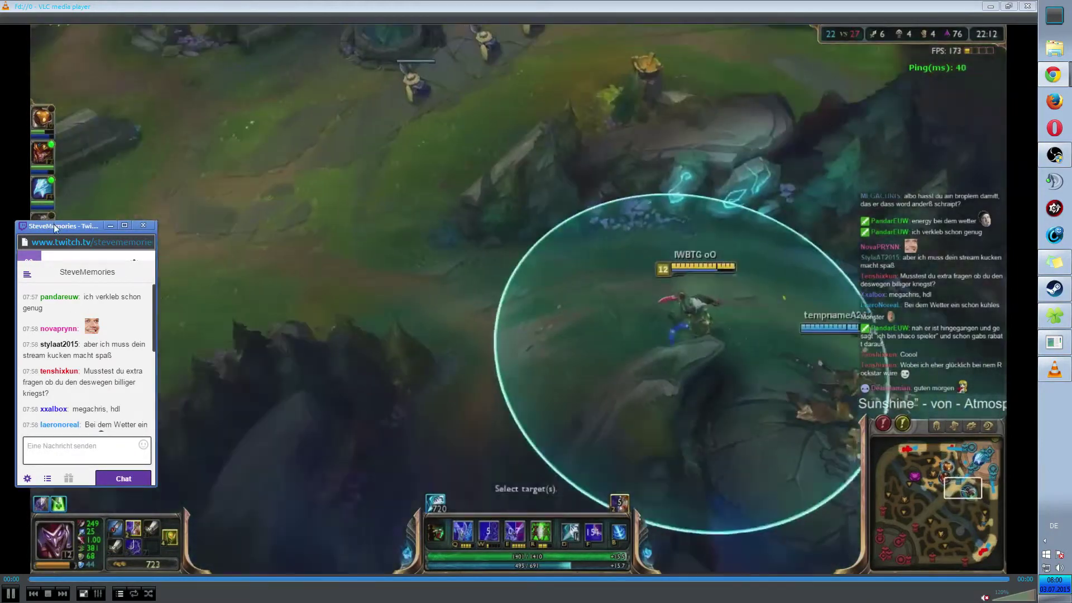
drag(55, 228, 51, 248)
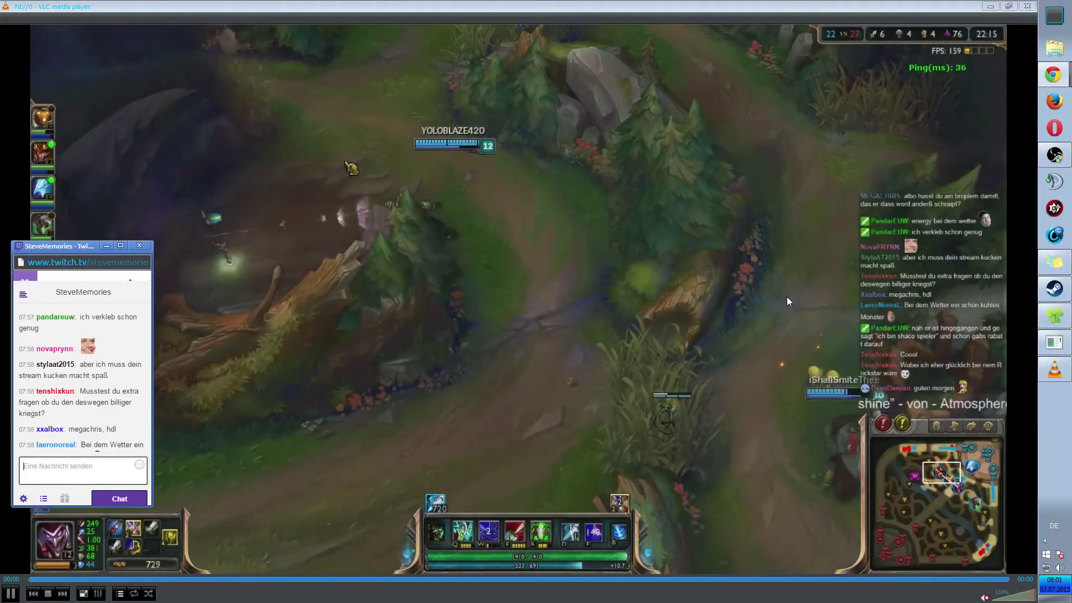